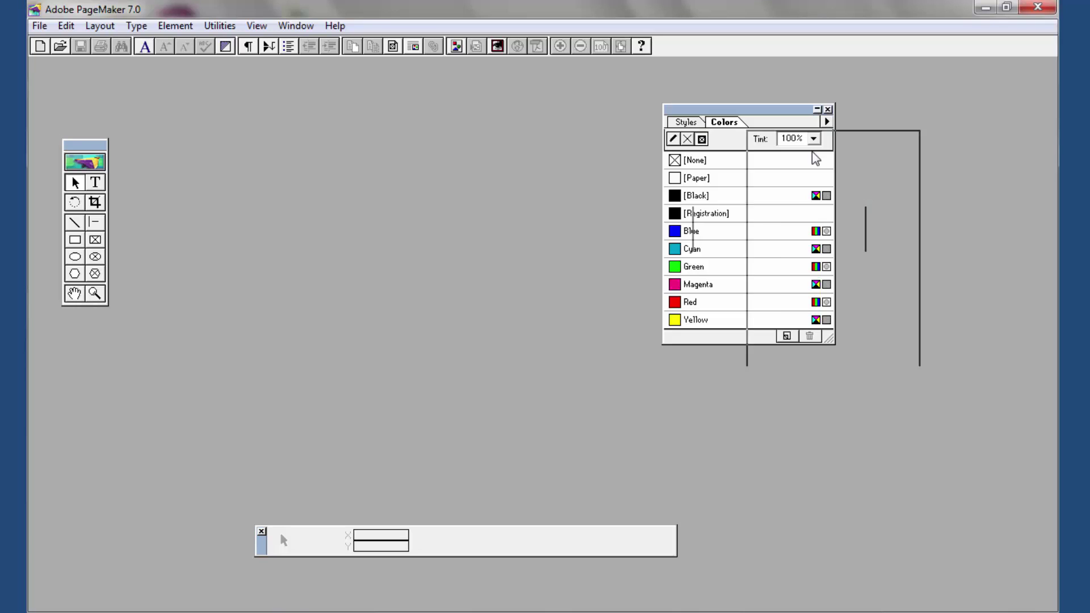
Create a new A4 tall publication, keeping 15 mm margins on every side.
left_click_drag(816, 159, 845, 173)
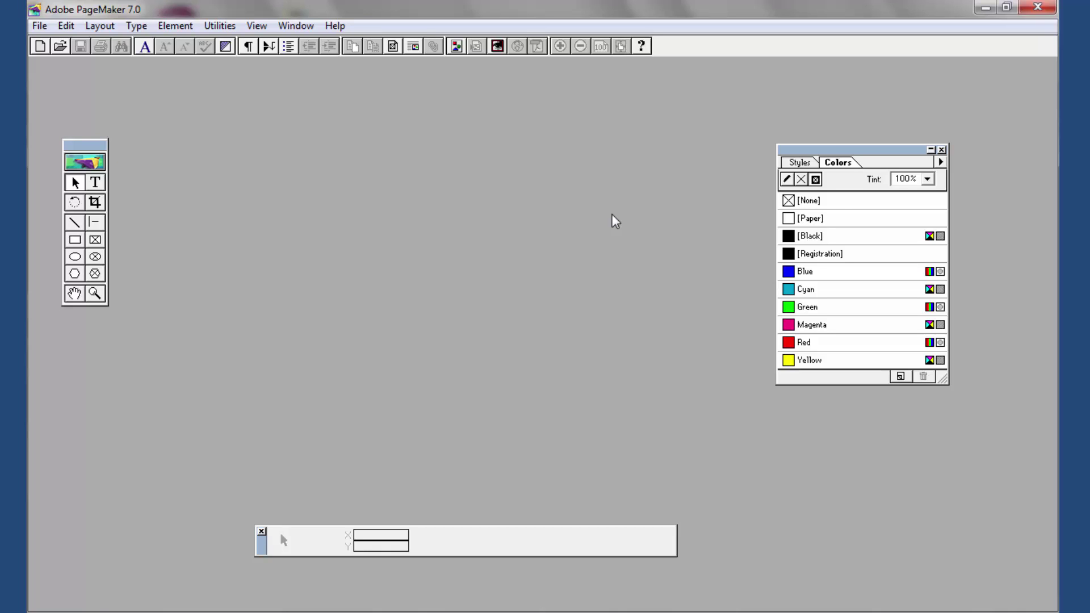
left_click(40, 46)
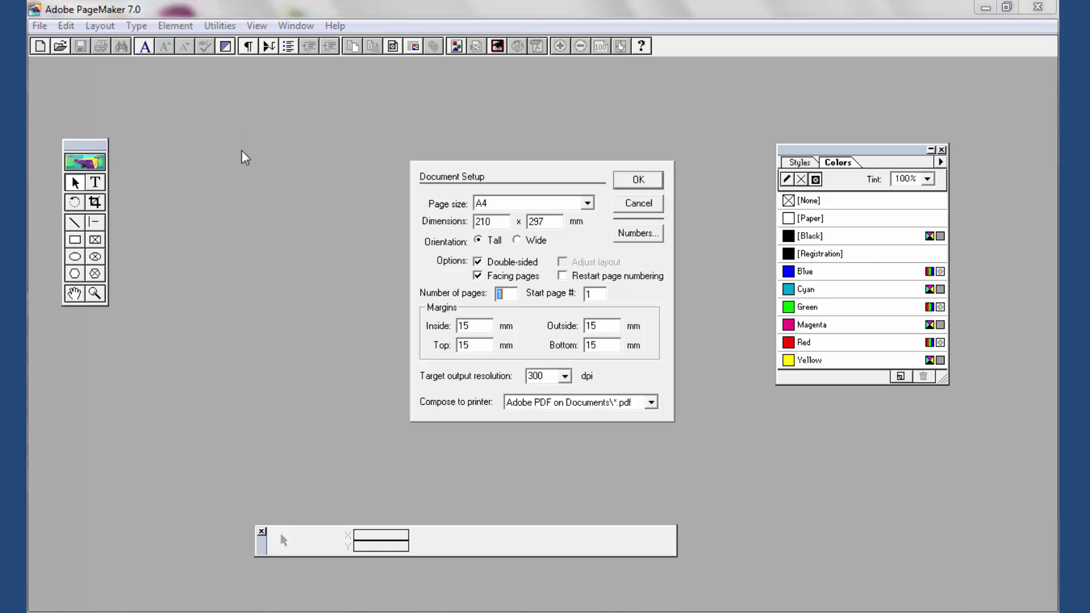
left_click(637, 181)
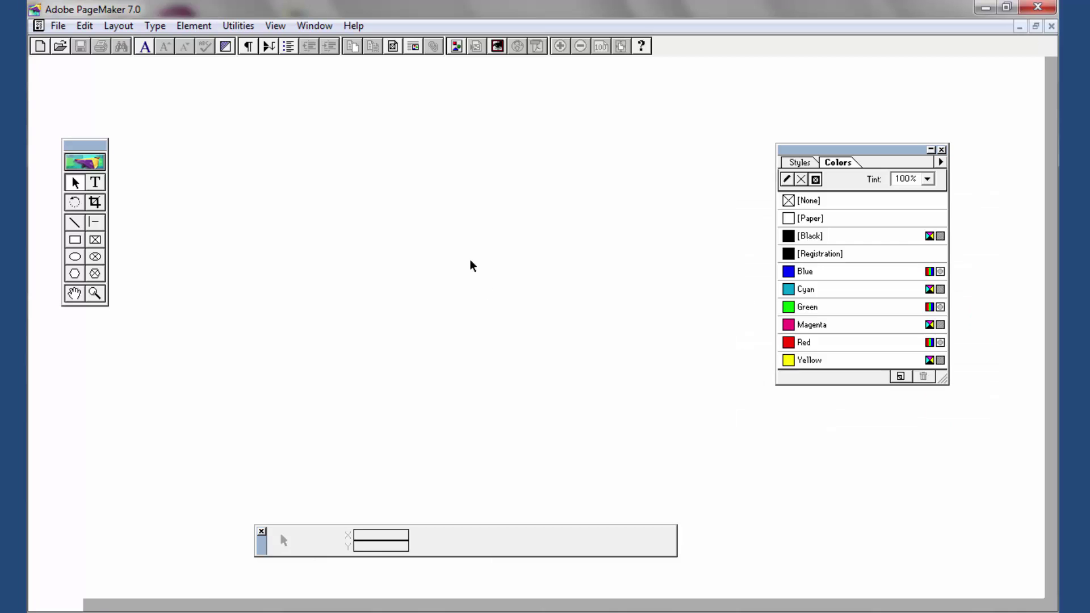
left_click(75, 240)
Draw a rectangle frame near the page centre and adjust its position.
left_click_drag(477, 199, 681, 379)
left_click(74, 182)
left_click(482, 377)
left_click_drag(490, 380, 471, 380)
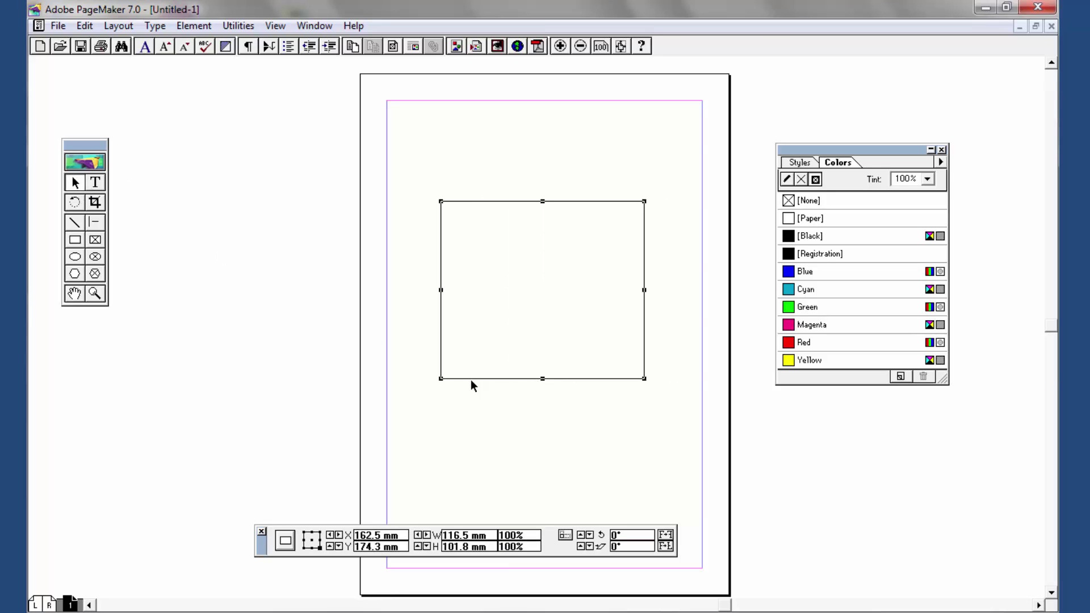
left_click_drag(644, 290, 628, 290)
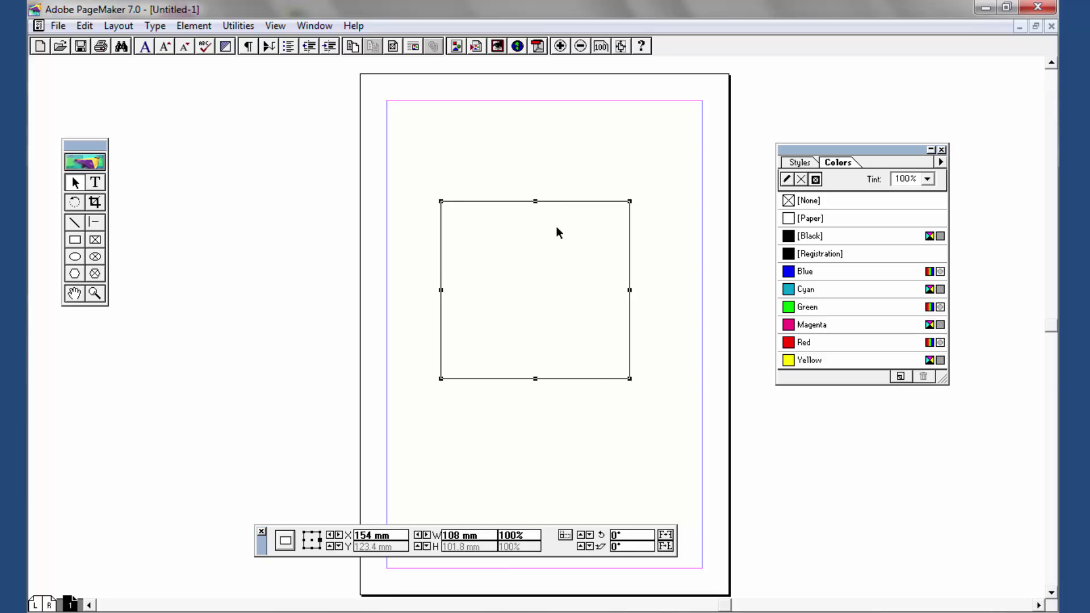
left_click_drag(558, 202, 576, 209)
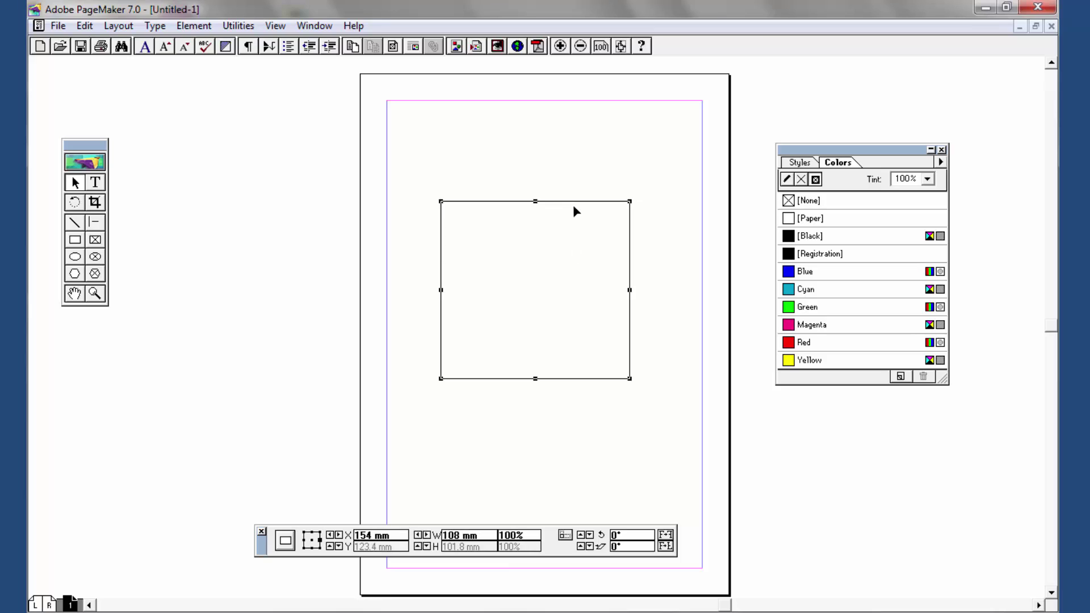
left_click(311, 541)
Set the rectangle to 100 mm wide by 120 mm tall in the Control palette.
double_click(463, 536)
type("10")
key("Tab")
type("130")
key("Return")
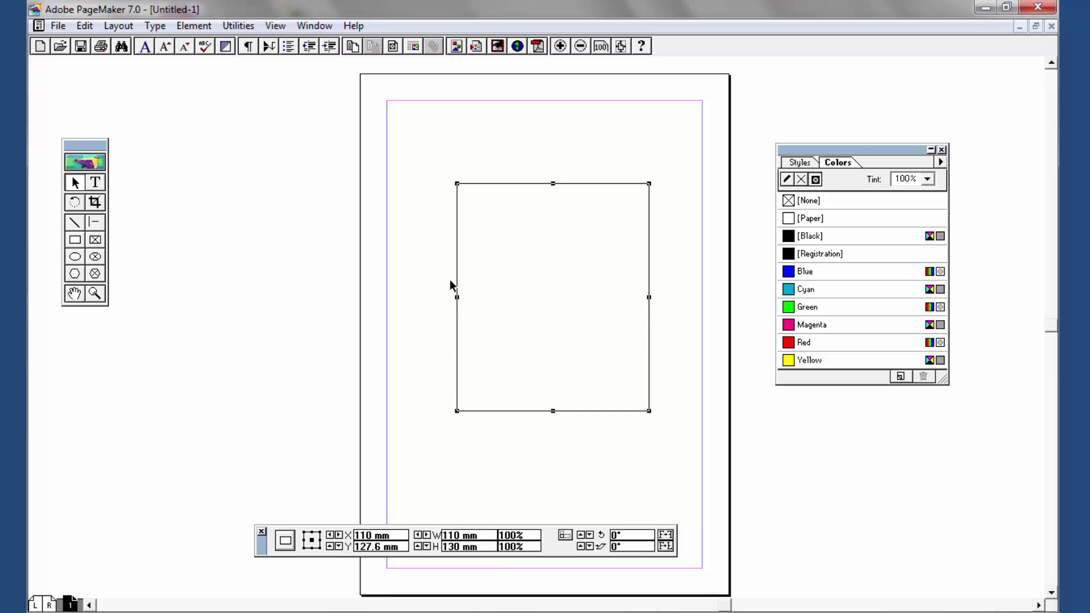
left_click(521, 183)
mouse_move(521, 182)
left_mouse_down()
mouse_move(504, 183)
mouse_move(553, 183)
left_mouse_up()
left_click(516, 171)
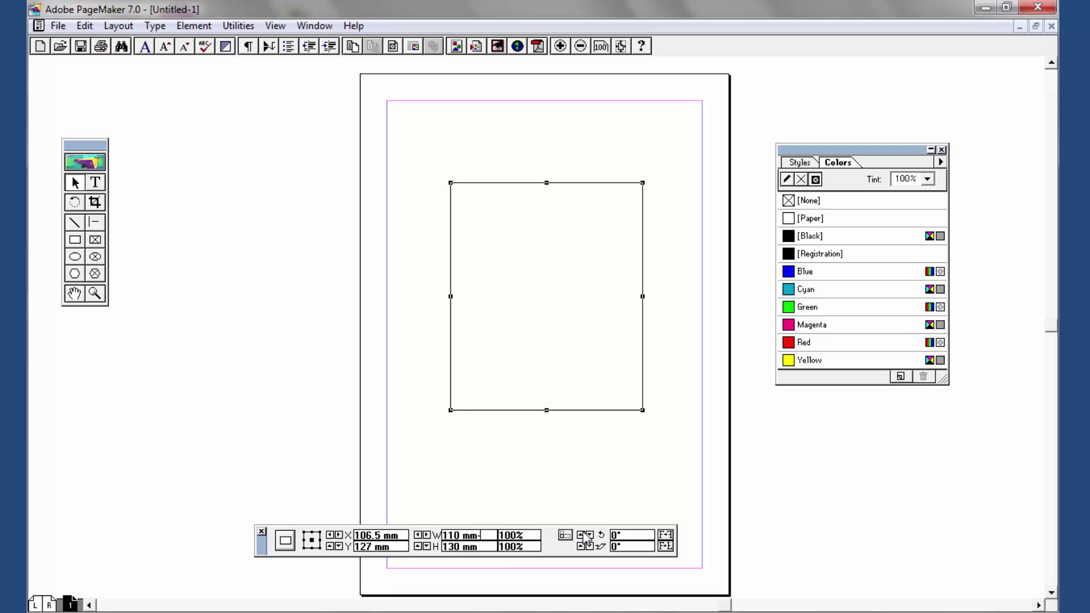
key("BackSpace")
key("BackSpace")
key("BackSpace")
type("100")
key("Tab")
key("Return")
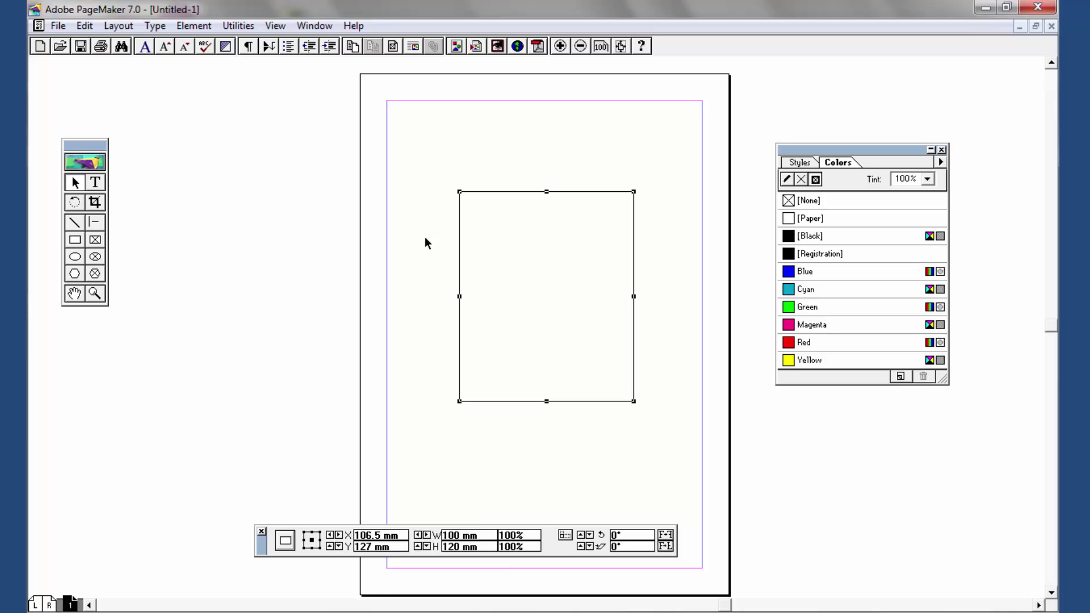
Create a text block across the frame and type 'Thanks Our Comming'.
left_click(342, 279)
key("shift+F4")
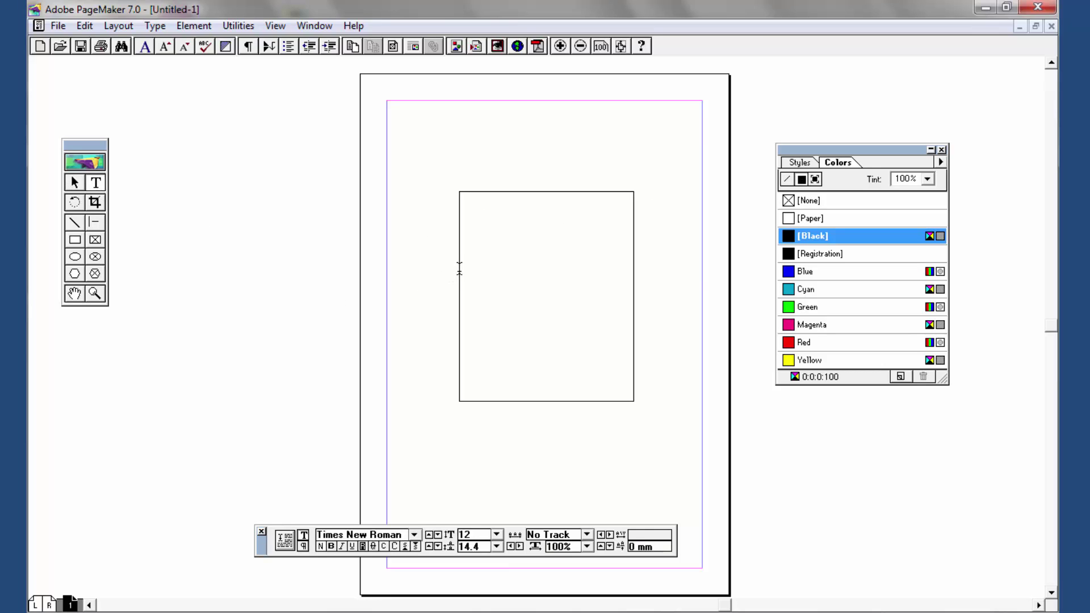
left_click_drag(459, 270, 633, 387)
type("ks O")
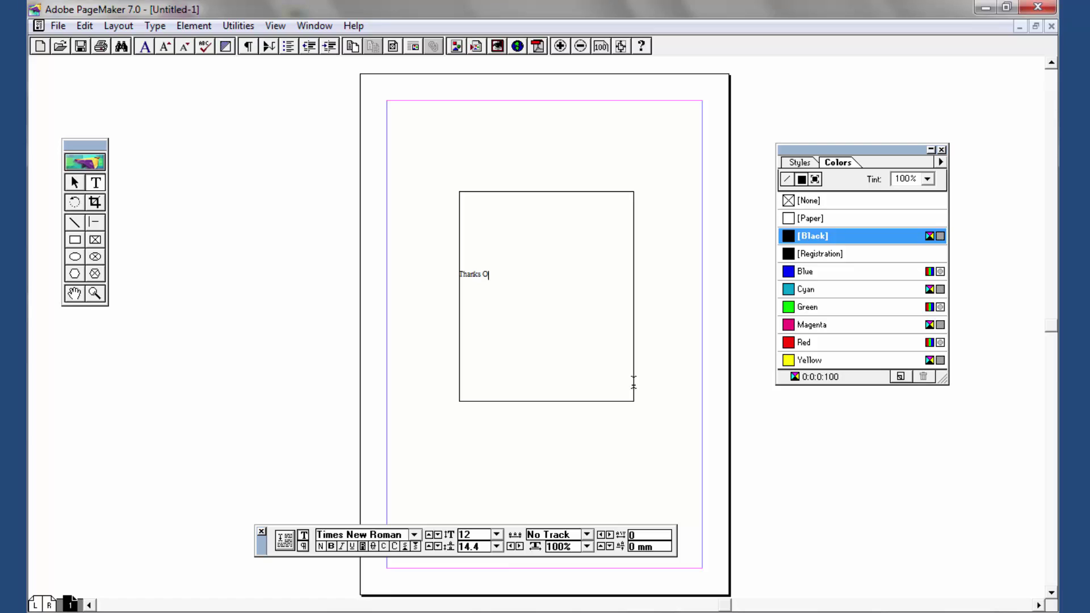
type("ur Comming")
Centre the heading and set it to Impact 25 pt.
key("ctrl+a")
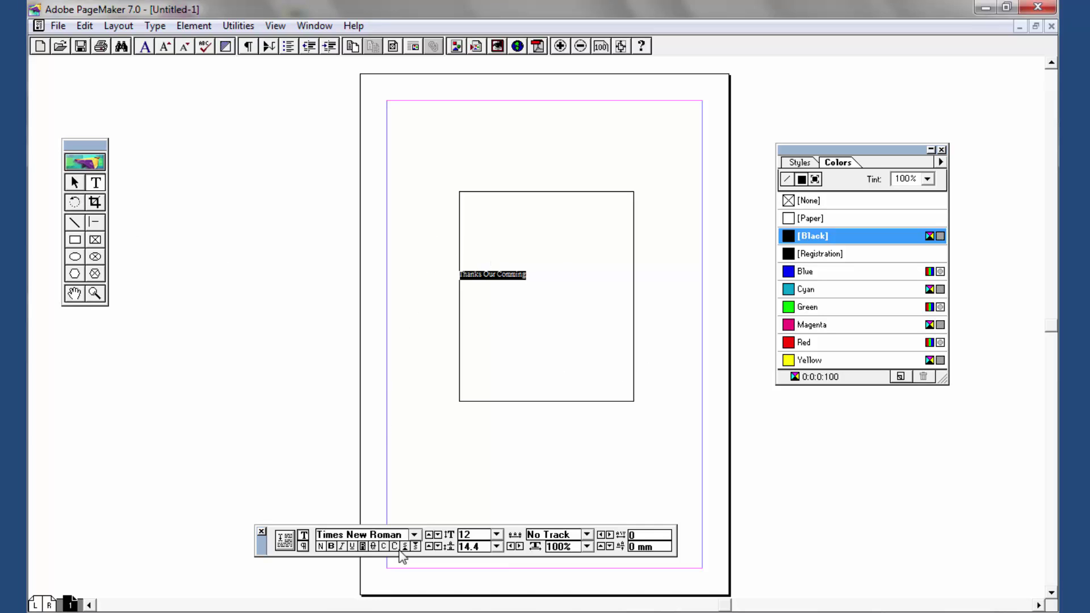
left_click(301, 547)
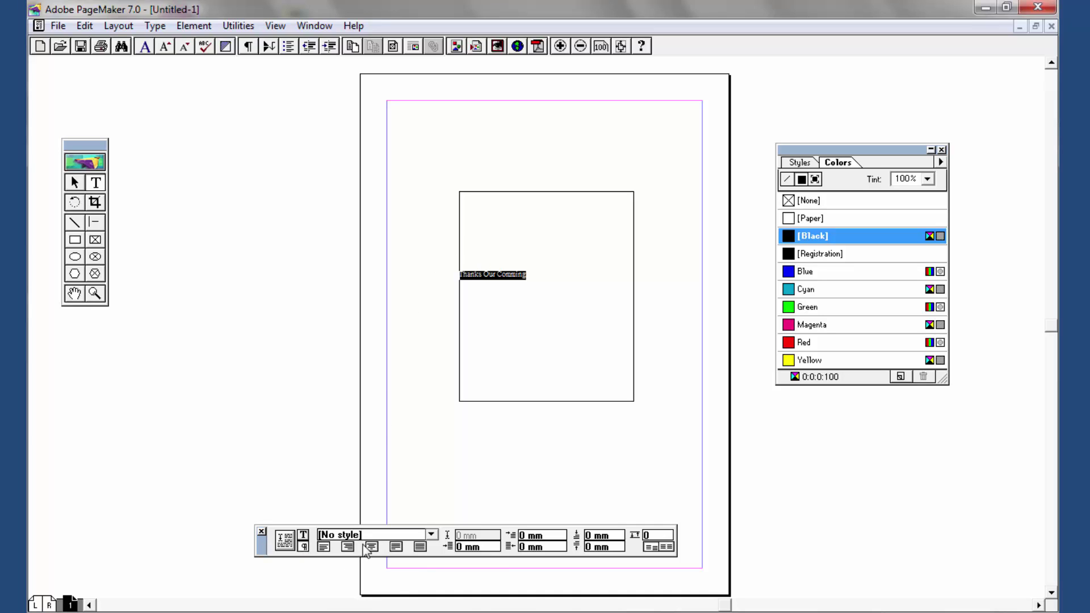
left_click(371, 546)
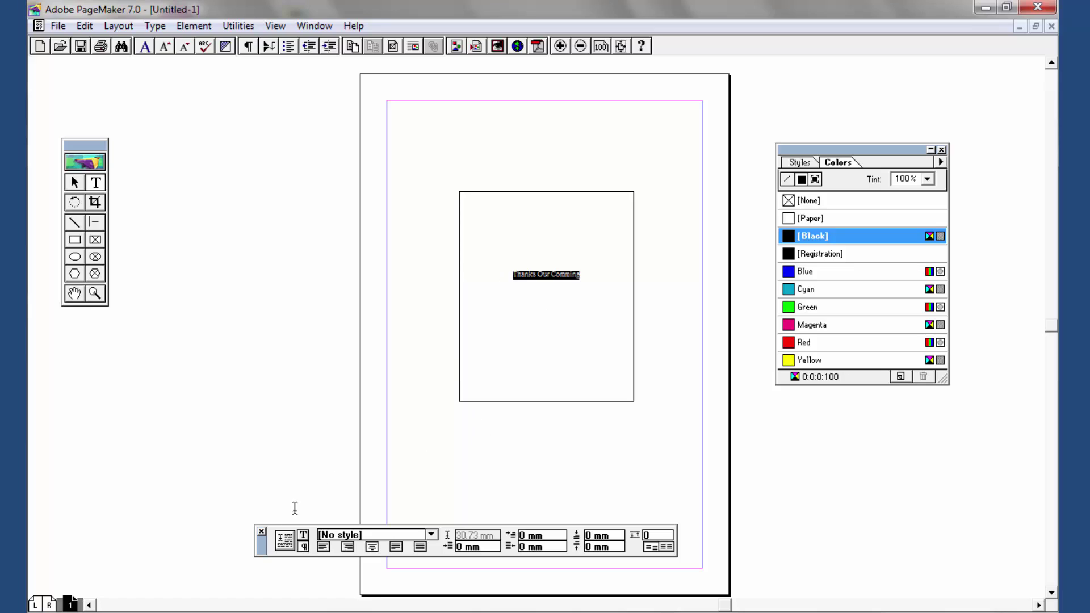
left_click(303, 534)
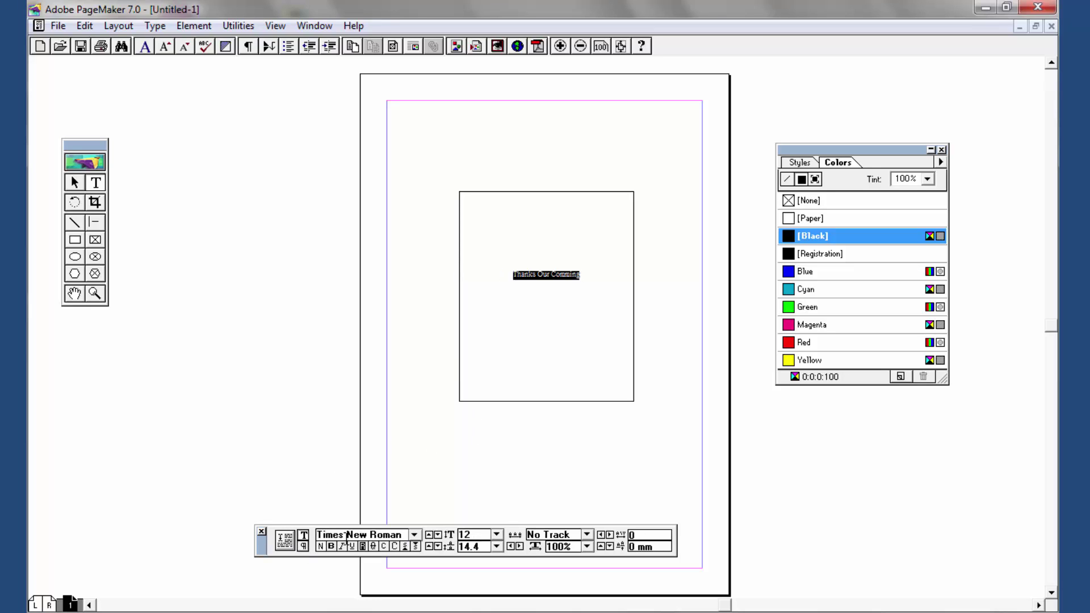
double_click(487, 534)
type("20")
key("Return")
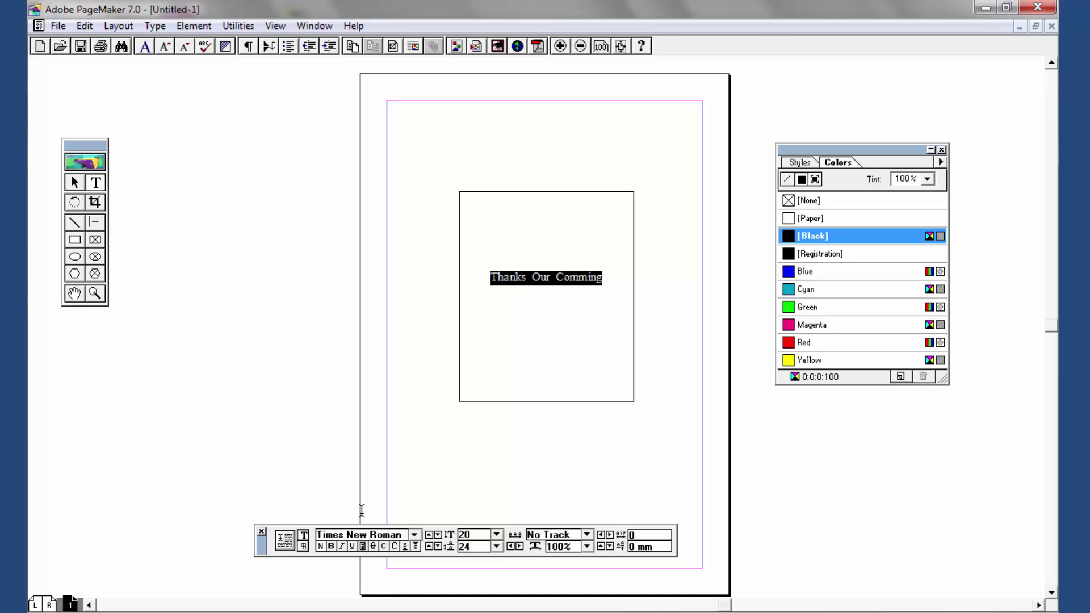
left_click_drag(406, 534, 255, 516)
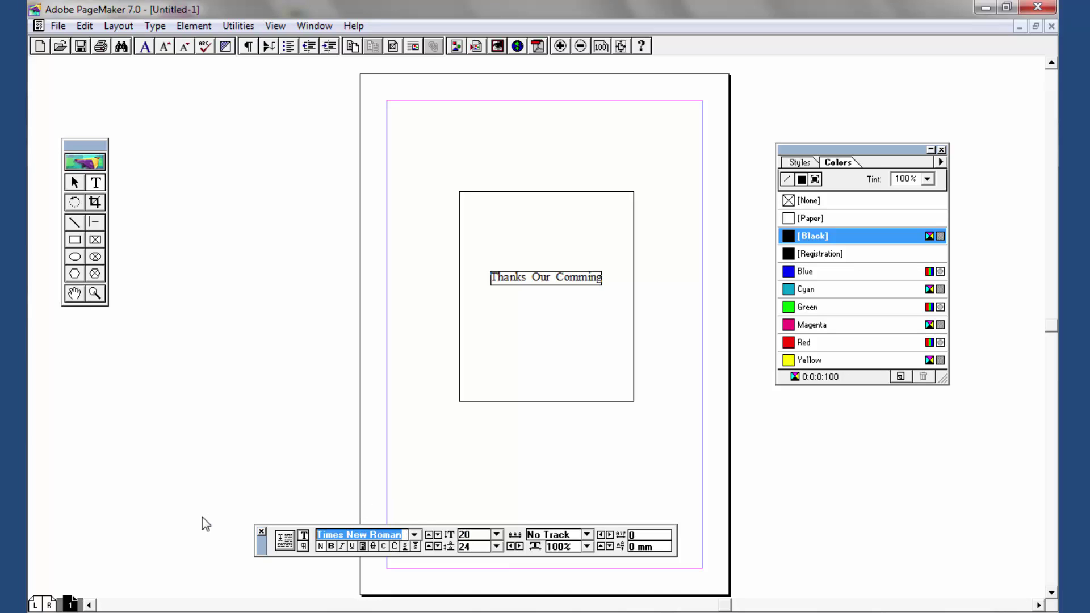
type("Impact")
key("Return")
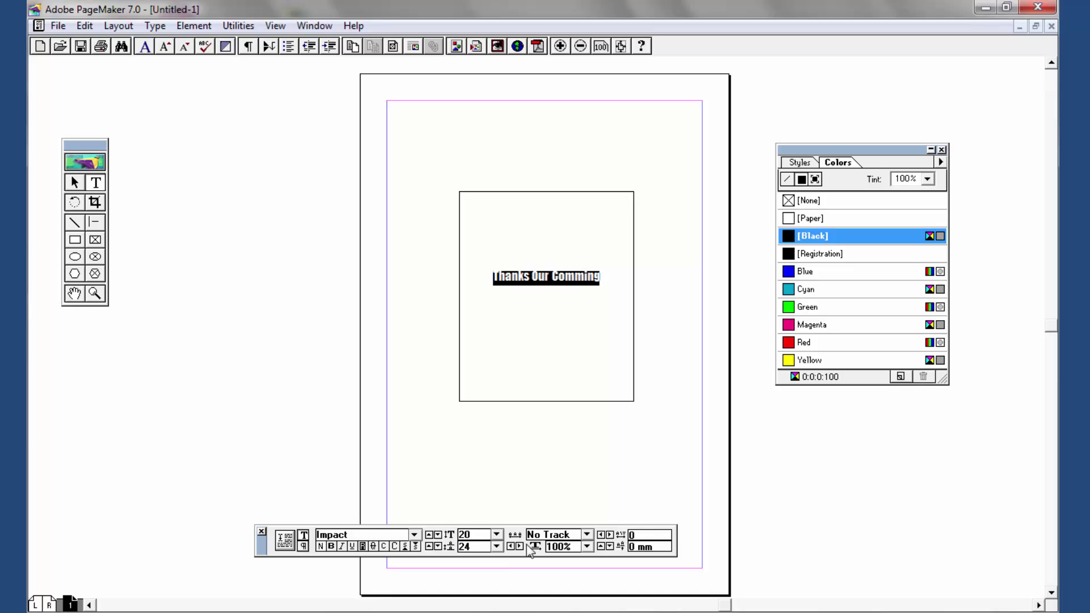
left_click_drag(480, 535, 287, 514)
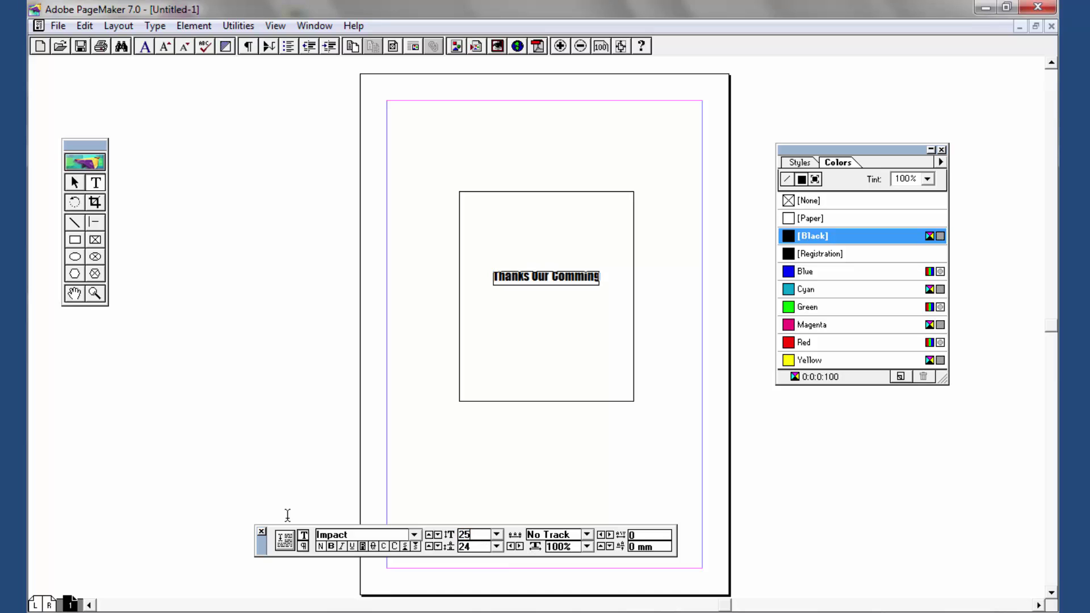
key("Return")
Move the heading text block down toward the middle of the frame.
left_click(74, 182)
left_click(540, 277)
left_click_drag(546, 289, 553, 324)
left_click(504, 392)
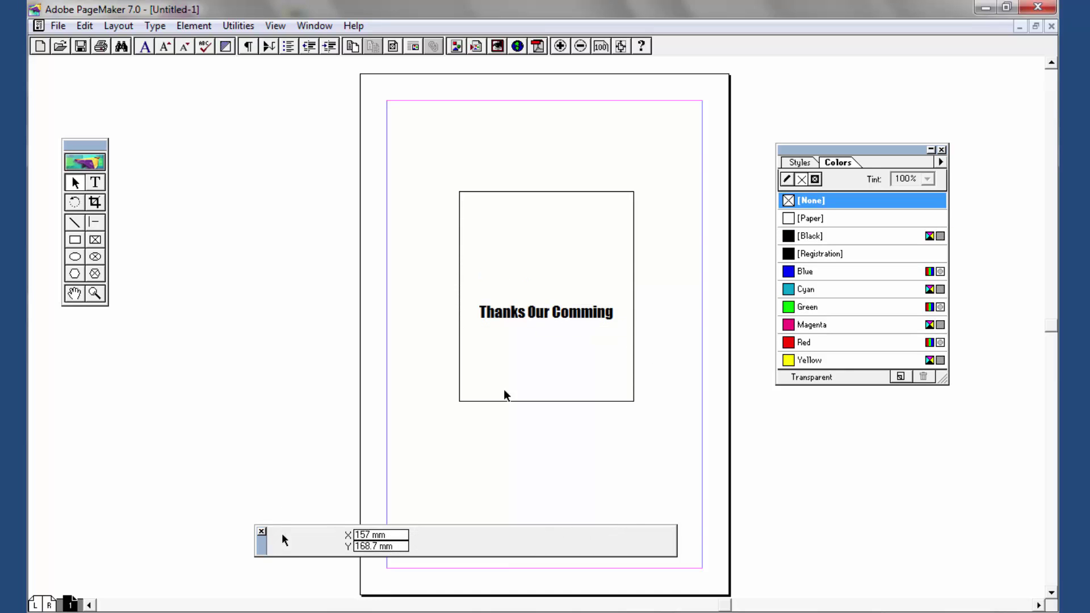
key("alt+Tab")
Start placing a graphic and search the CD-2 folders for file 2_3023.
left_click(58, 25)
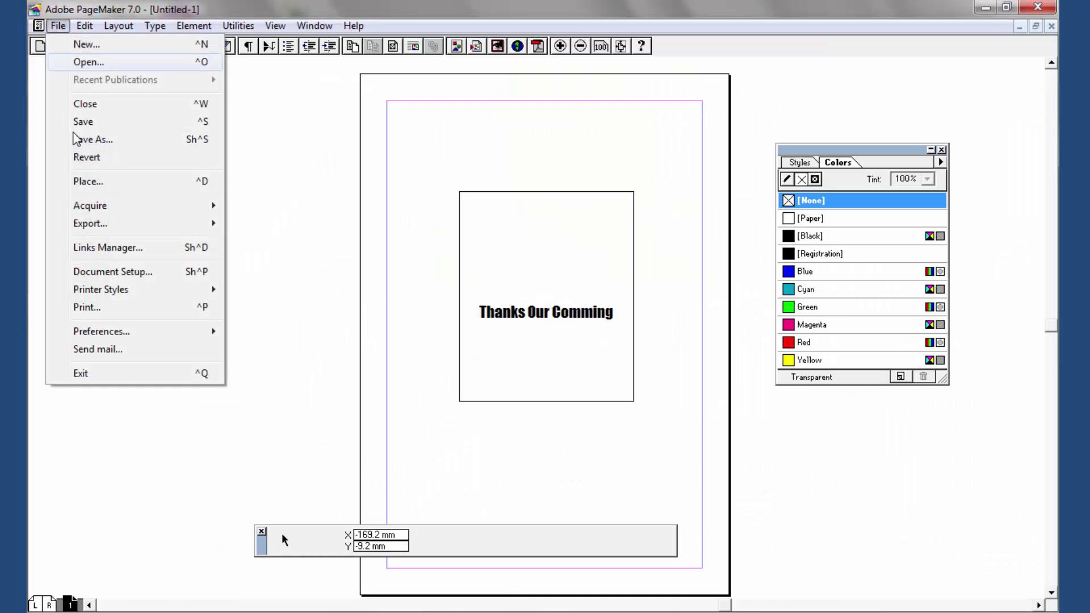
left_click(108, 181)
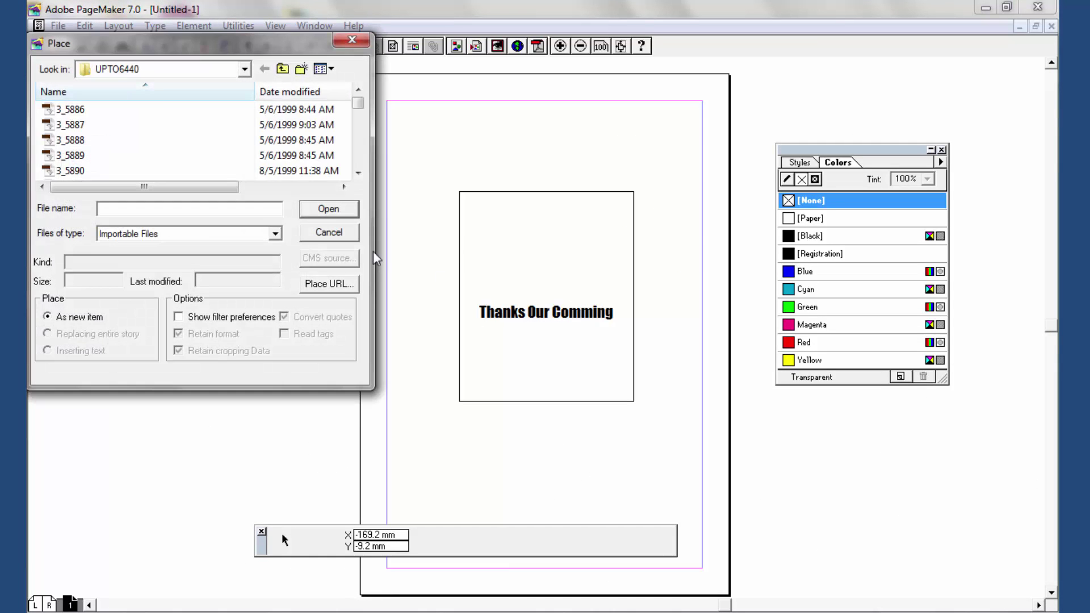
left_click(440, 89)
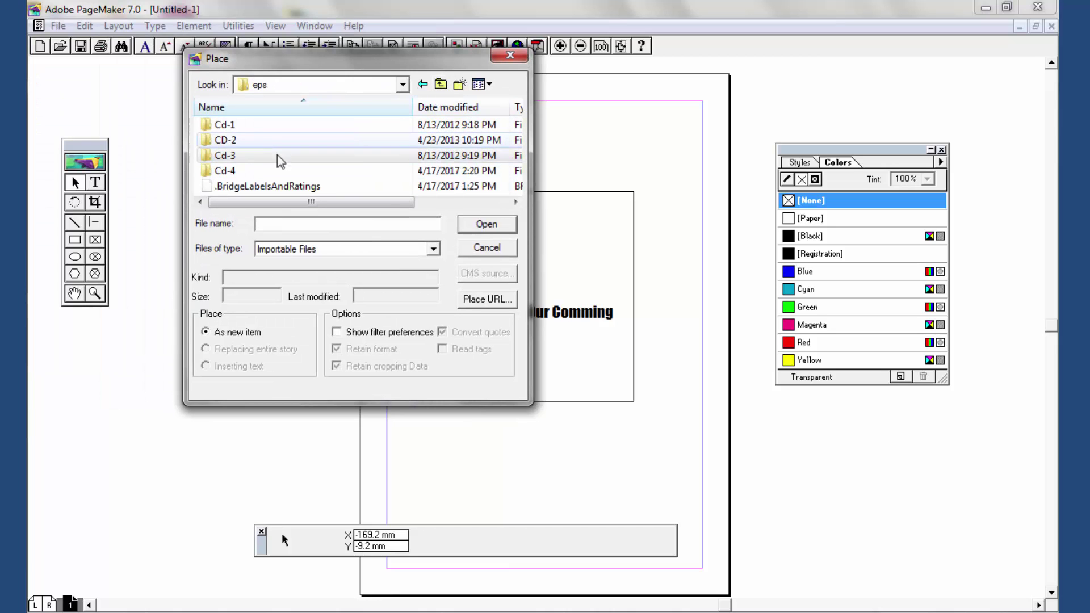
double_click(239, 142)
double_click(227, 126)
left_click(227, 128)
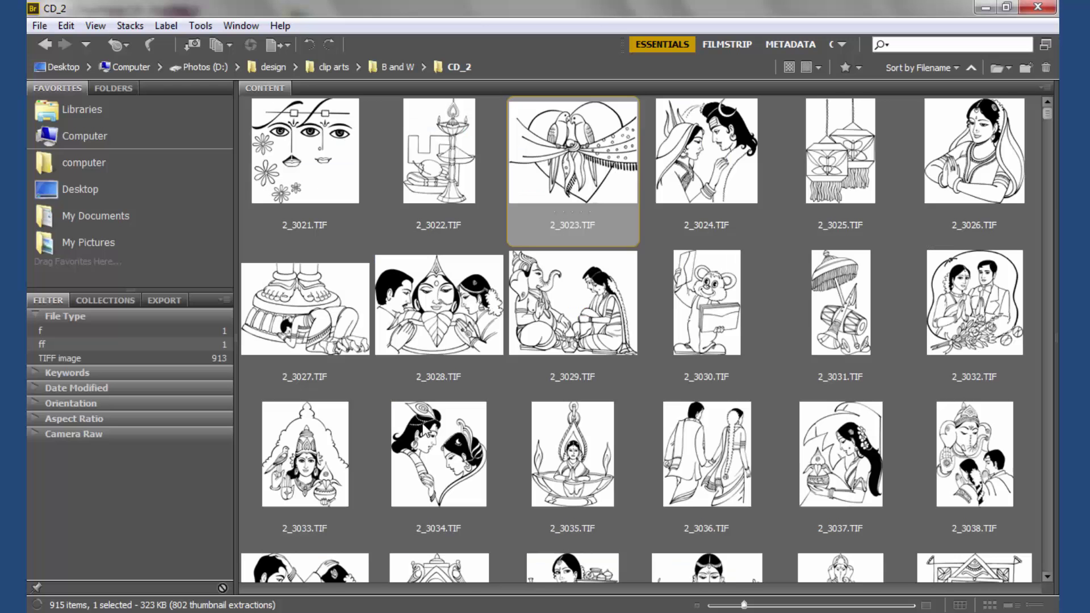
left_click(599, 230)
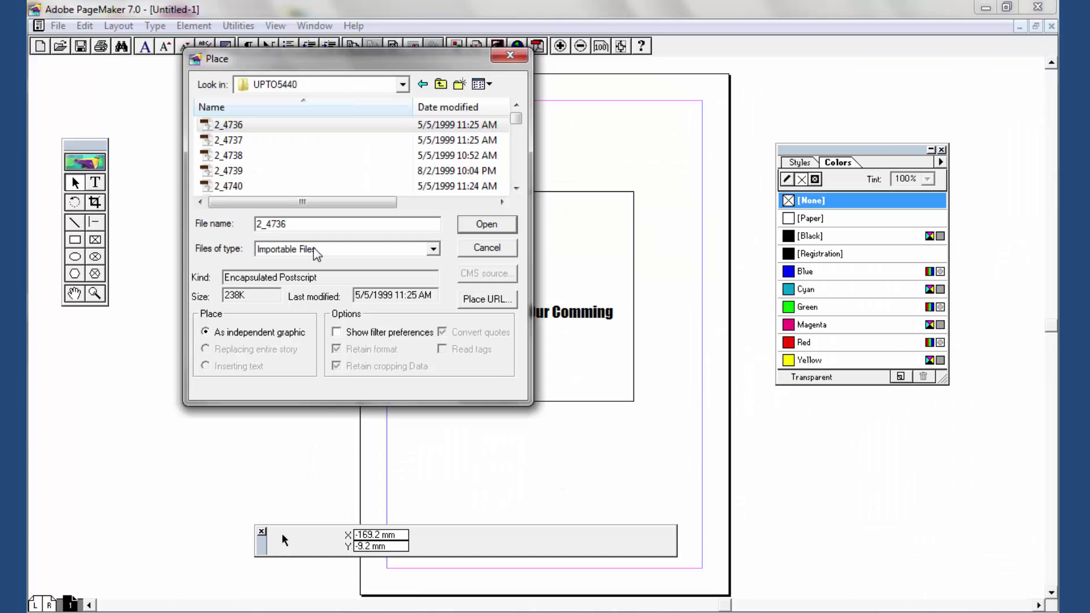
type("3023")
key("Return")
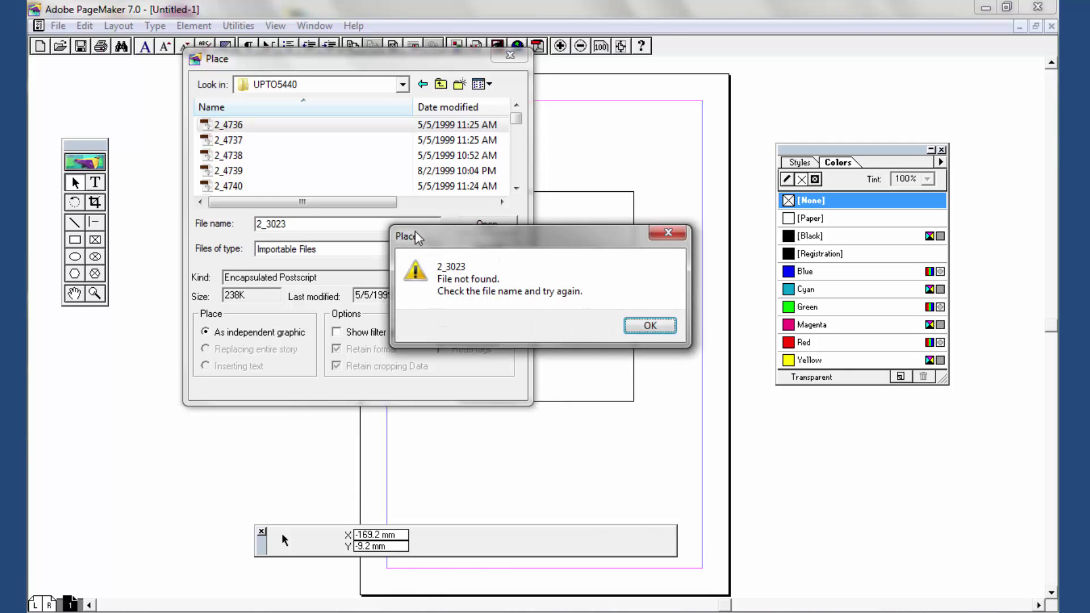
left_click(648, 326)
left_click(242, 156)
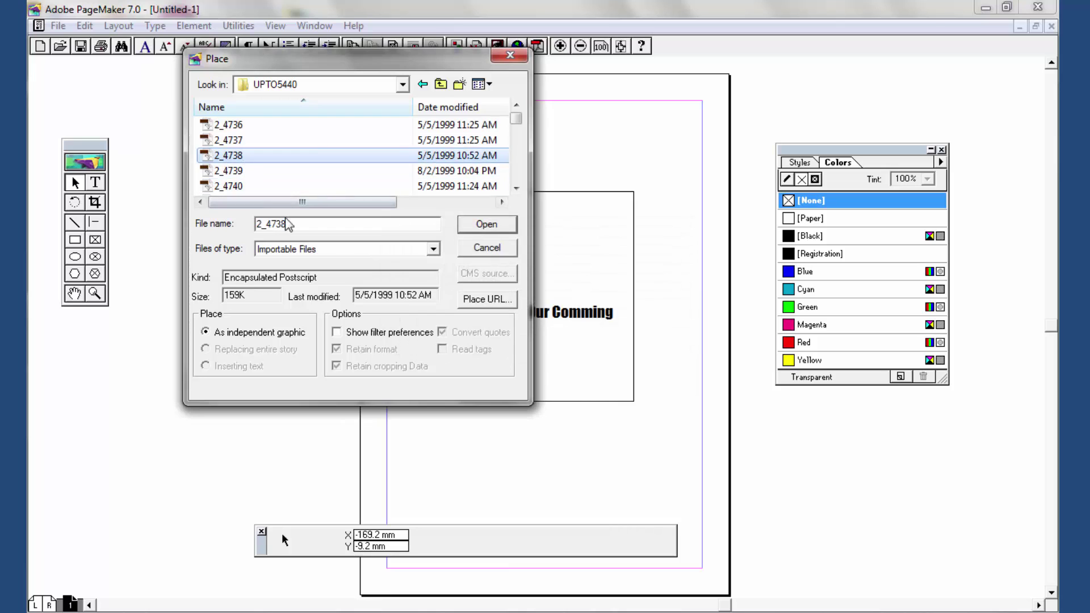
Browse the eps clip-art folders, then back up to the B and W folder.
left_click(441, 84)
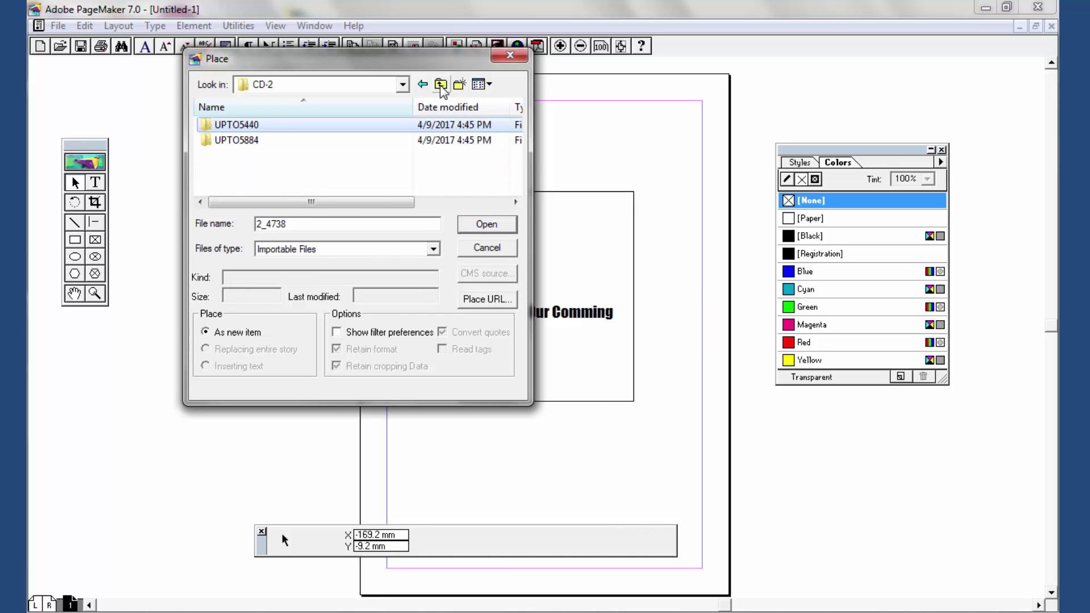
double_click(237, 140)
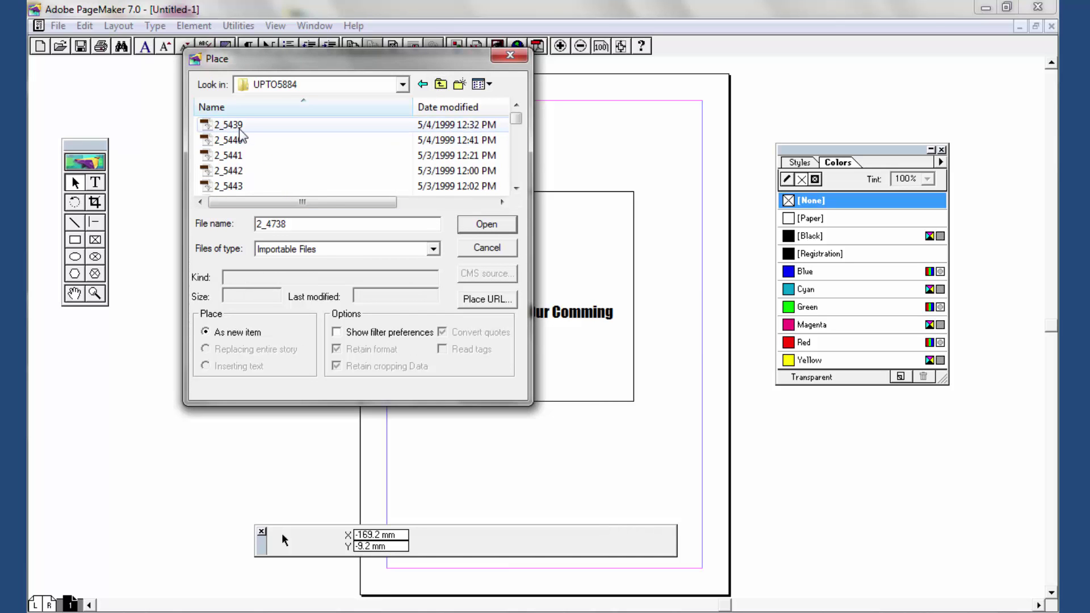
left_click(441, 85)
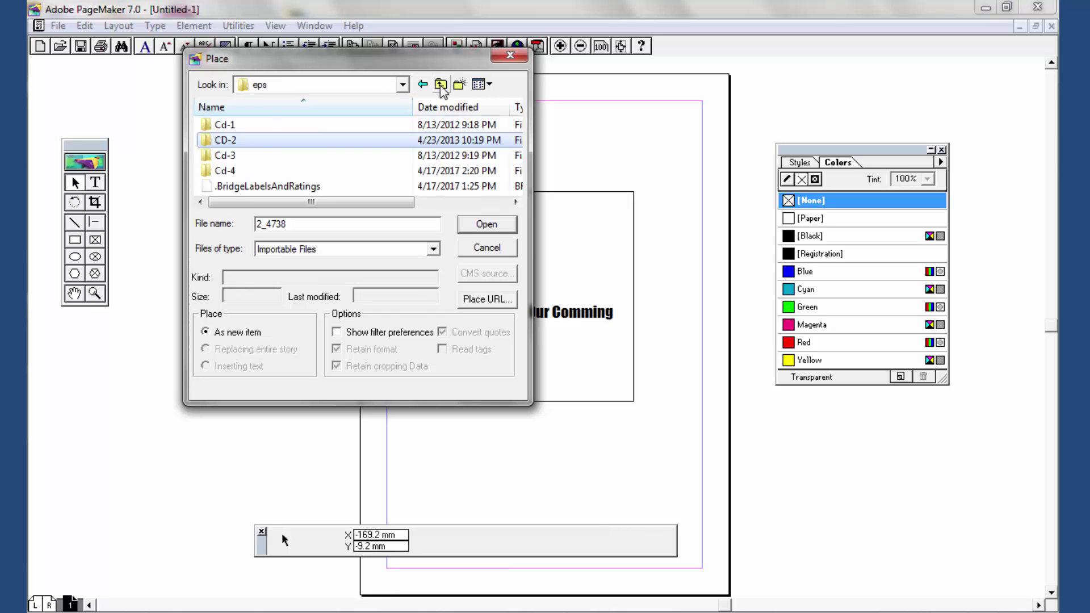
double_click(238, 125)
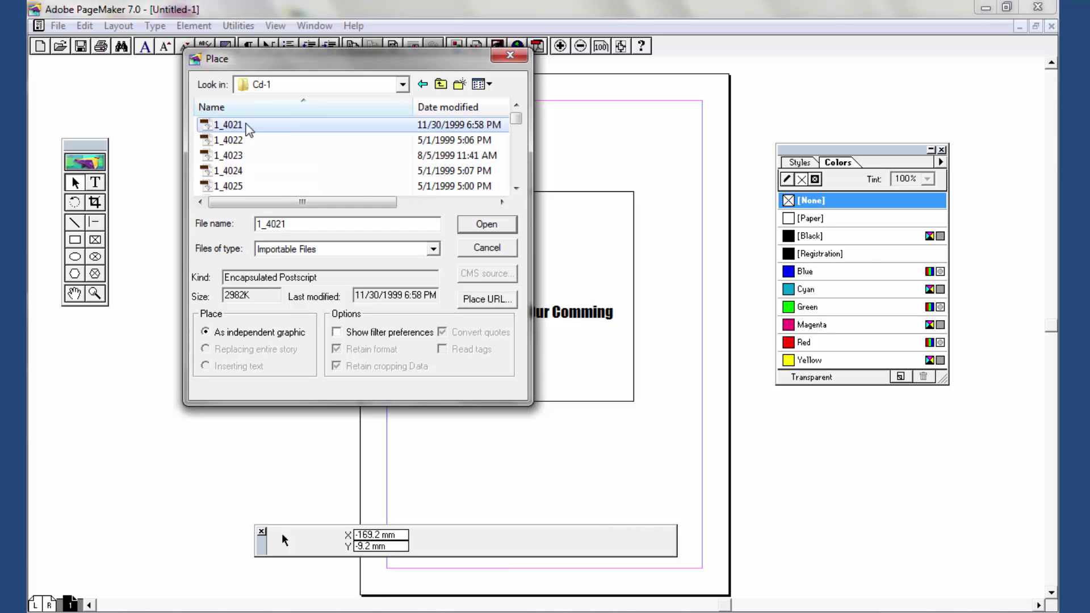
left_click(440, 84)
left_click(243, 142)
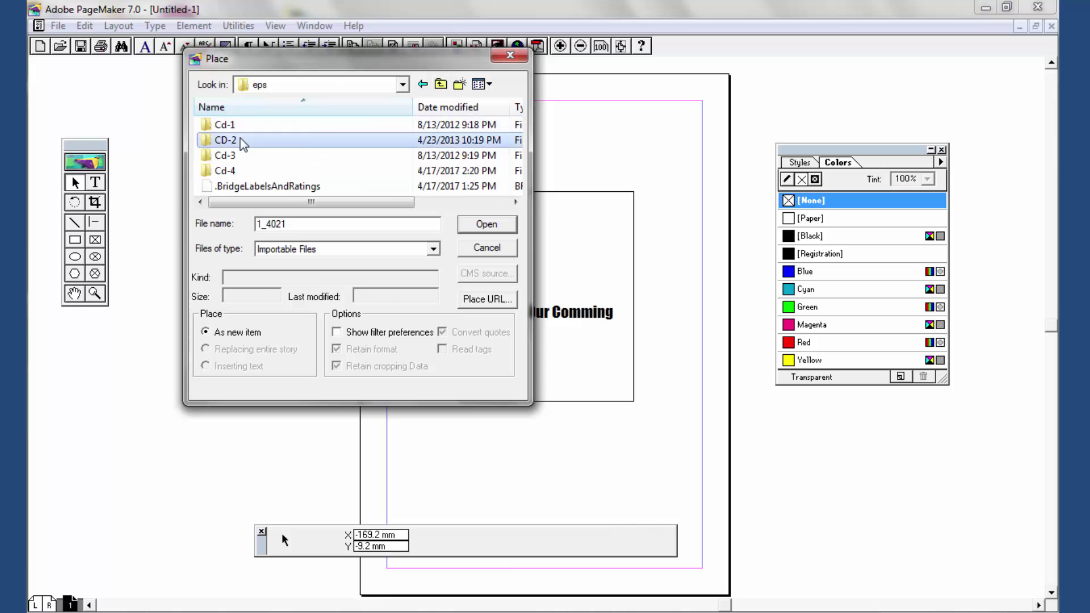
double_click(243, 142)
double_click(247, 126)
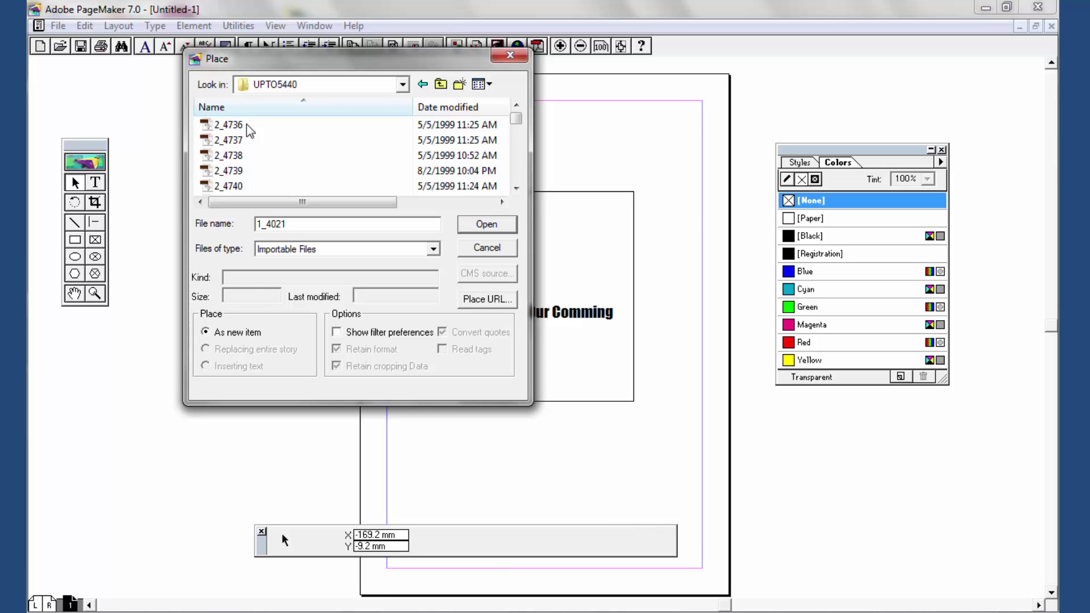
left_click(248, 126)
scroll(391, 165, "down", 3)
scroll(391, 167, "down", 3)
scroll(391, 170, "down", 4)
scroll(393, 167, "down", 4)
scroll(394, 165, "down", 3)
scroll(395, 165, "down", 3)
key("BackSpace")
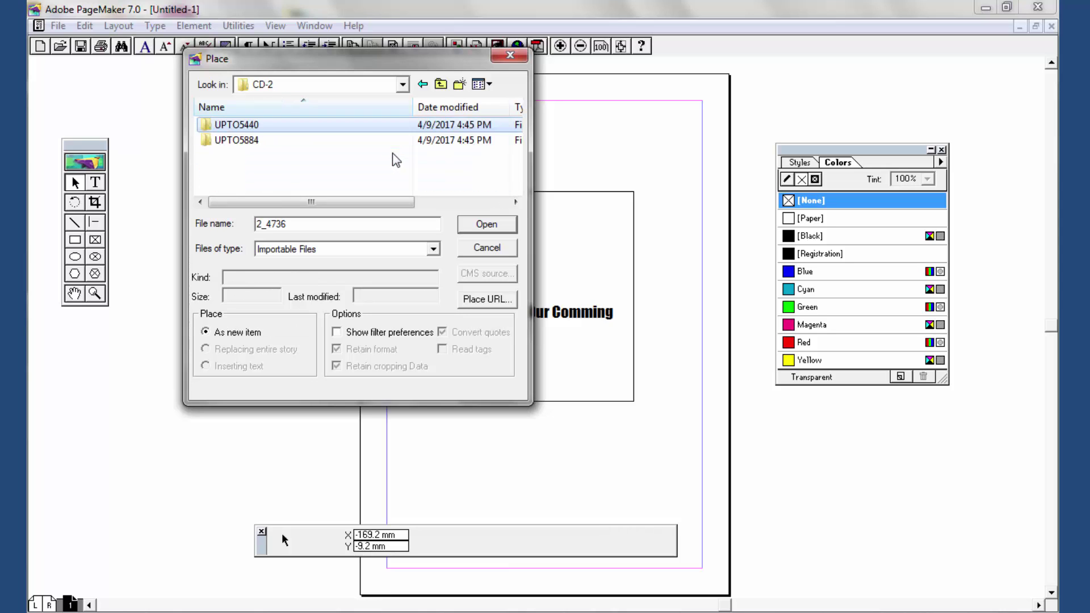
key("BackSpace")
key("BackSpace")
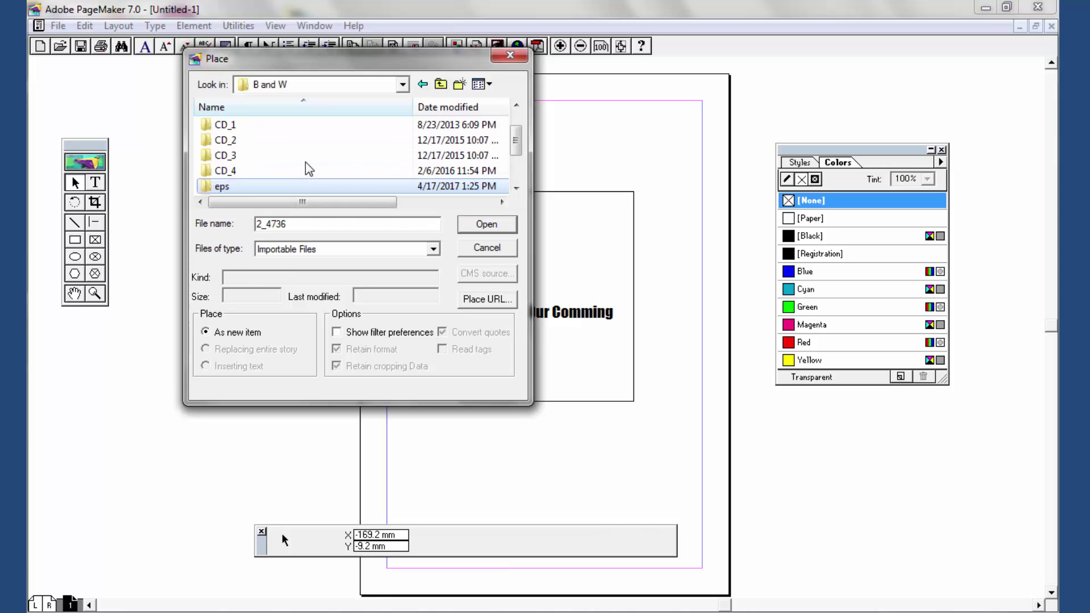
Load 2_3023.TIF from the CD_2 folder, including a complete copy in the publication.
double_click(236, 140)
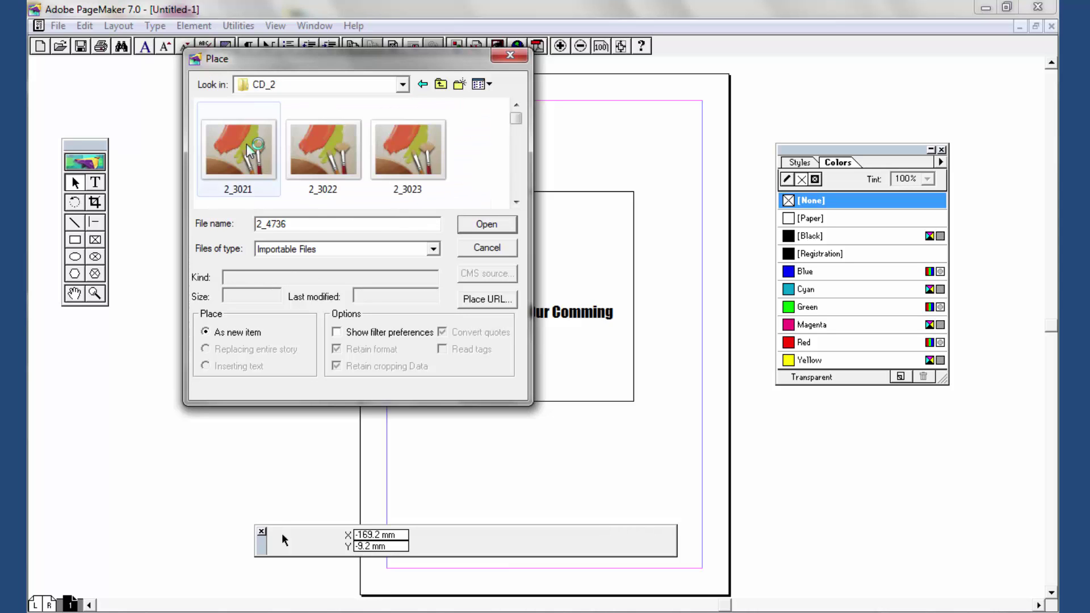
left_click(306, 158)
left_click(407, 161)
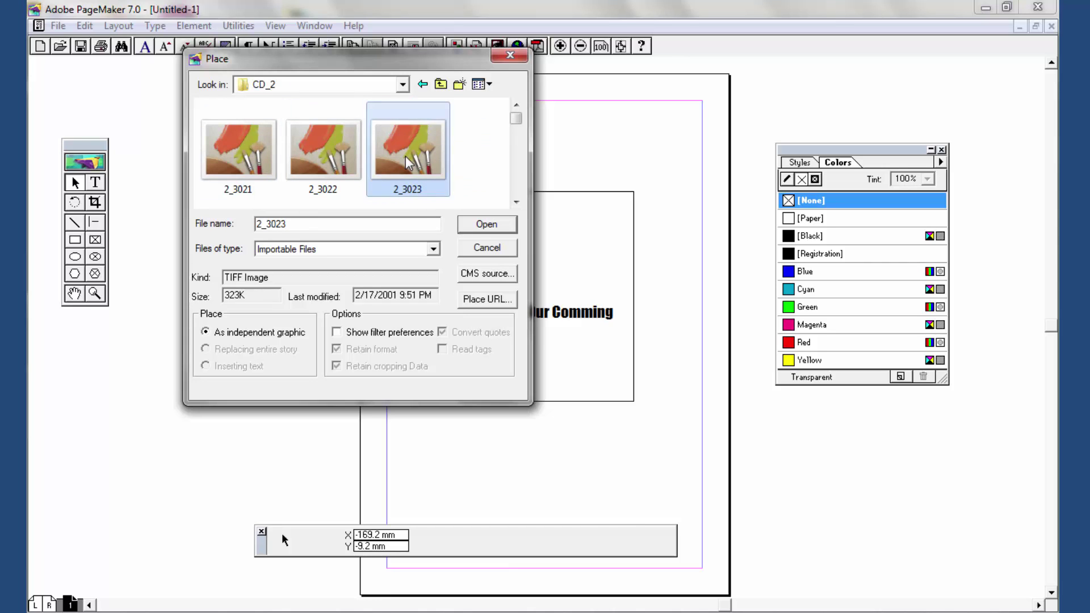
left_click(469, 227)
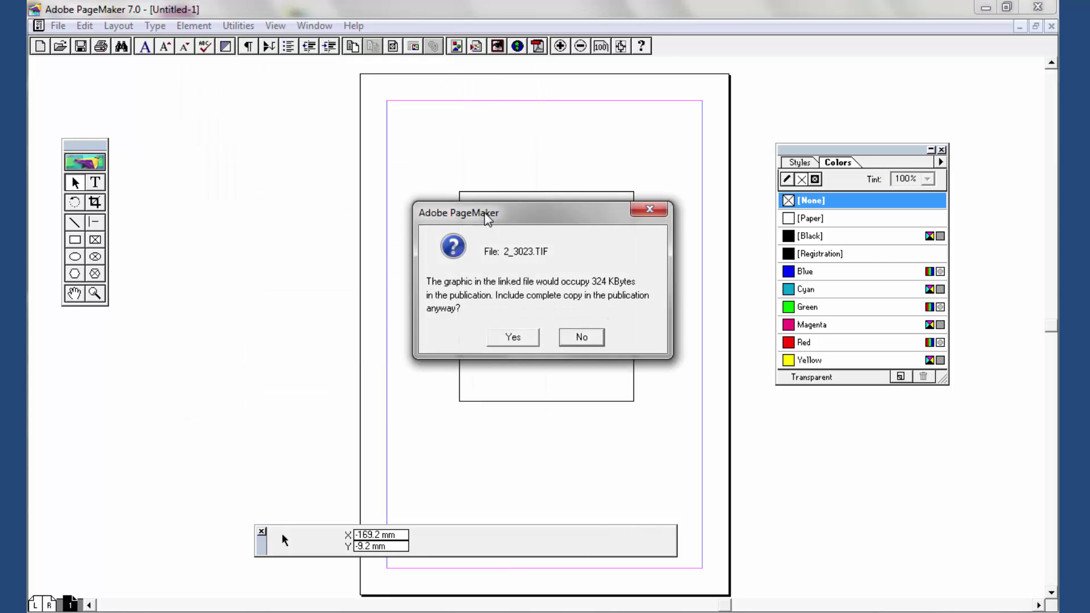
left_click(514, 337)
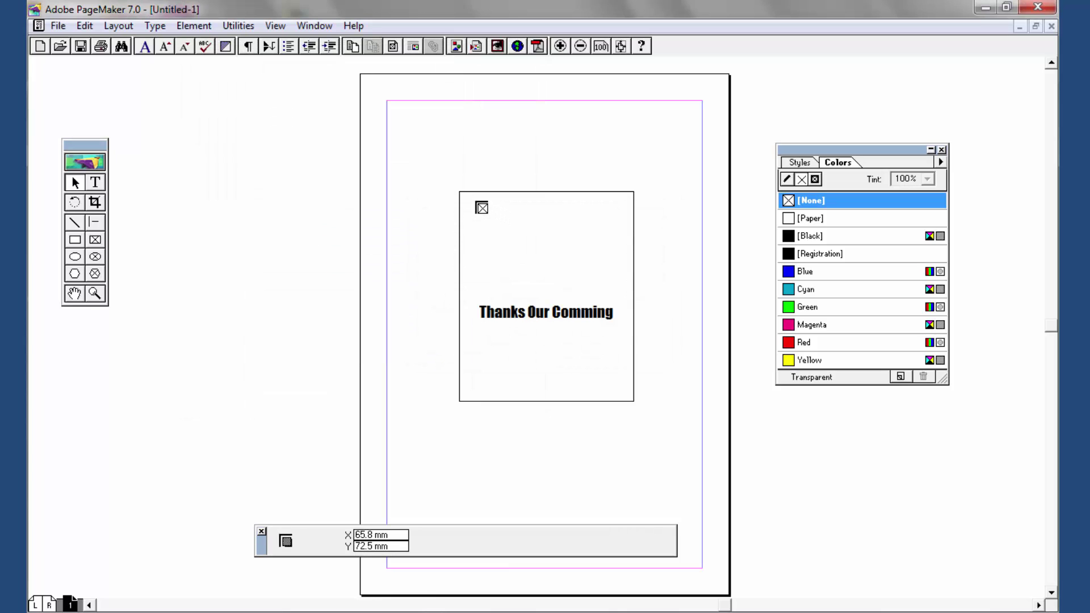
Place the parrots-and-heart clip art at the top of the frame and enlarge it.
left_click_drag(475, 201, 588, 327)
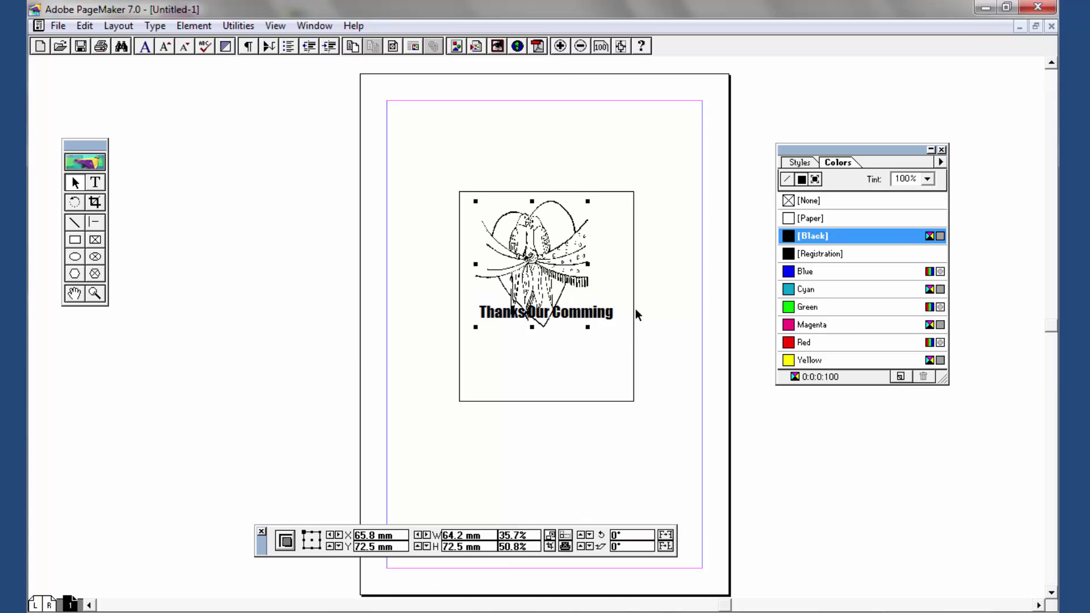
left_click_drag(533, 202, 532, 197)
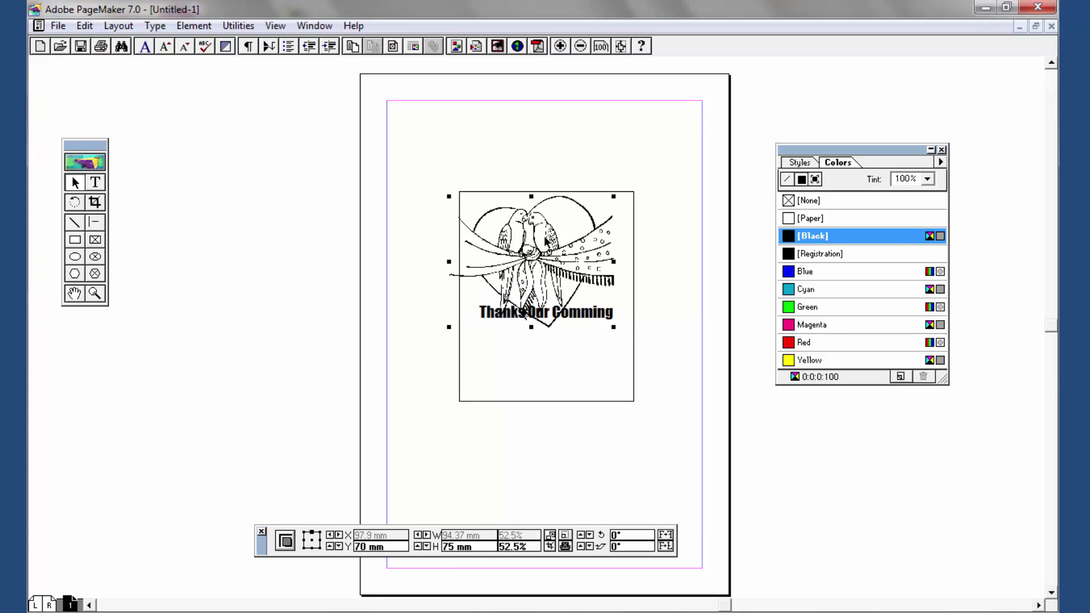
left_click(370, 247)
Zoom in on the frame and shift the clip art slightly right and up.
left_click(95, 294)
left_click_drag(401, 163, 586, 393)
key("F9")
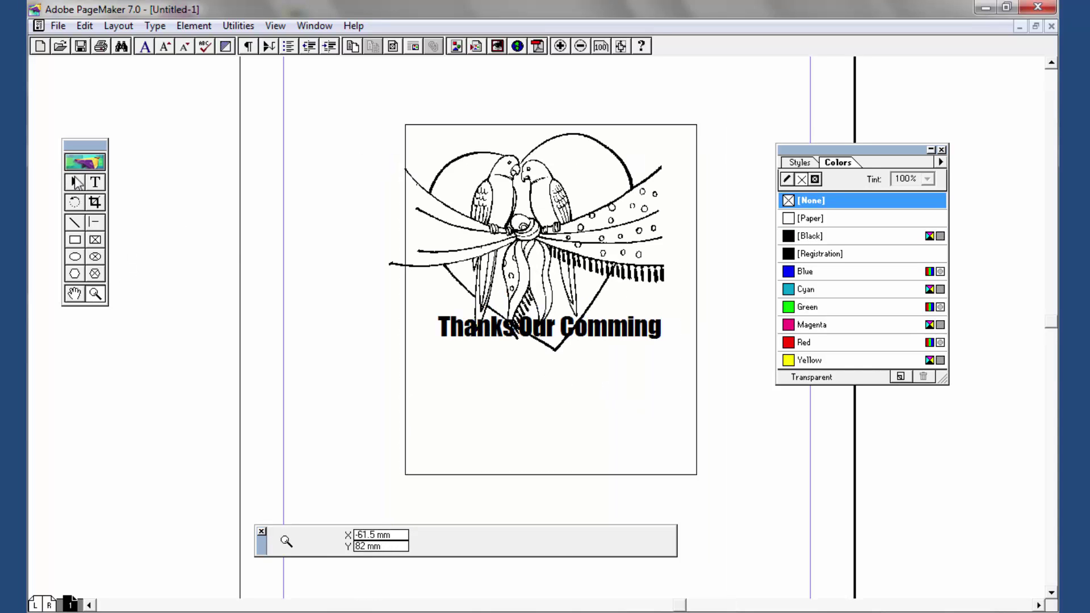
left_click(577, 339)
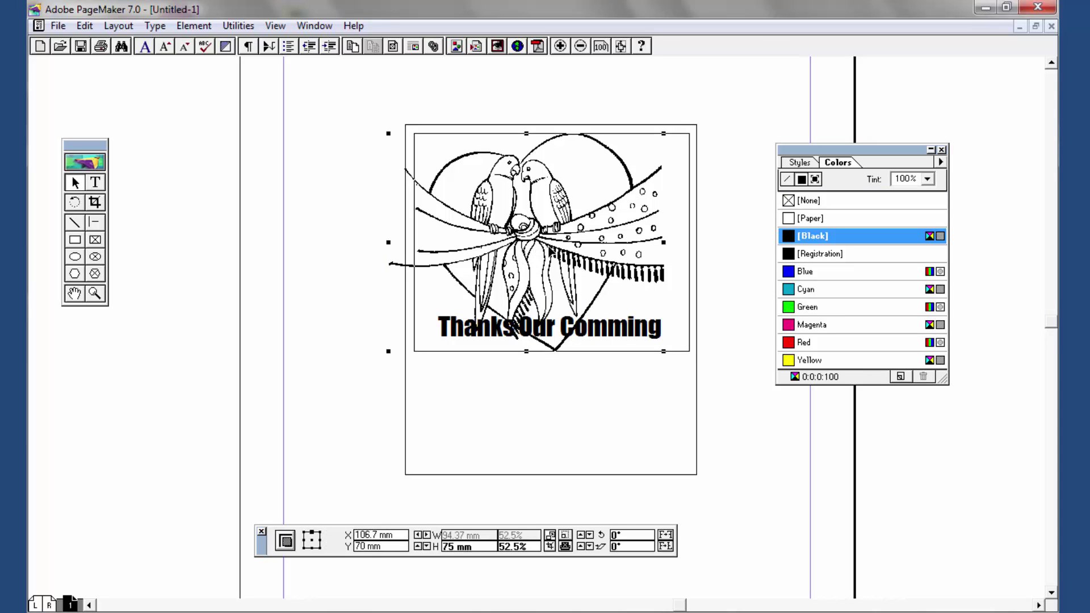
left_click_drag(533, 253, 558, 247)
left_click(417, 363)
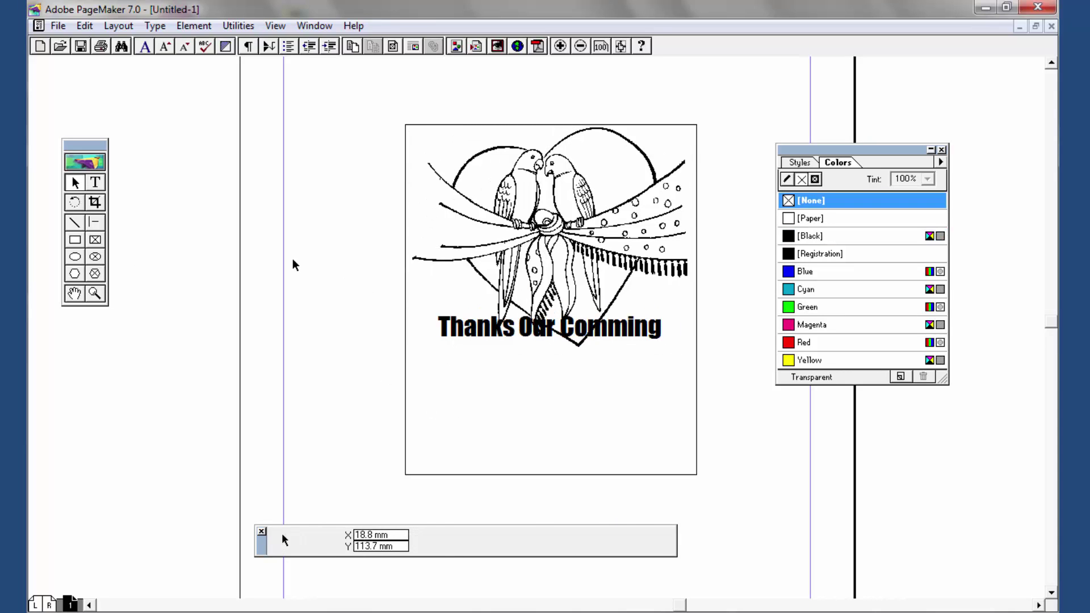
left_click_drag(292, 256, 766, 418)
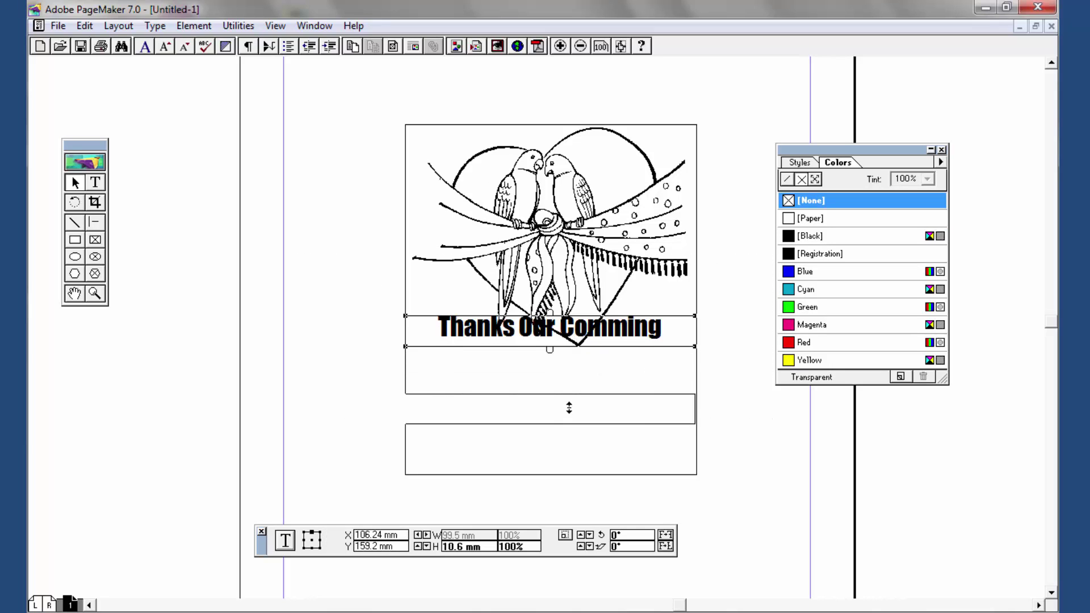
Move 'Thanks Our Comming' below the clip art and nudge the graphic into place.
left_click_drag(573, 357, 572, 434)
left_click(572, 290)
left_click_drag(570, 248, 575, 268)
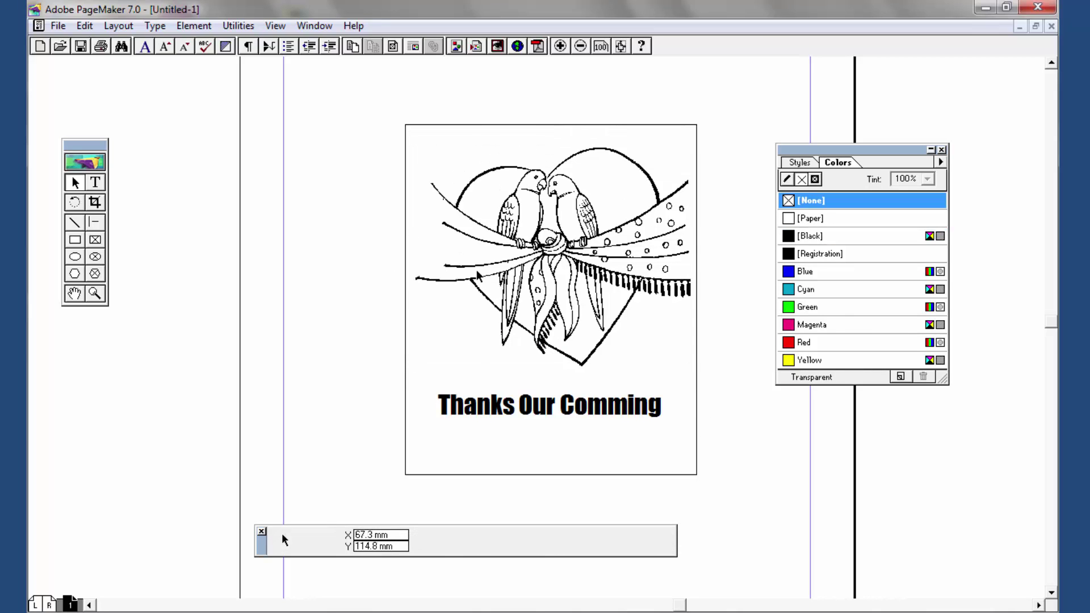
left_click_drag(544, 266, 542, 268)
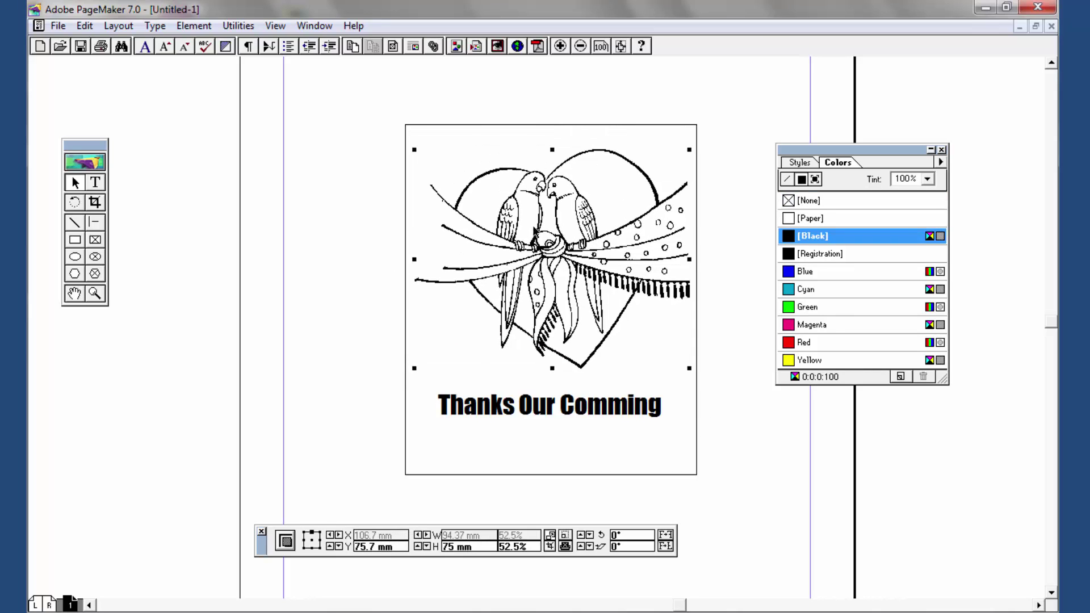
Check the frame's stroke in the Colors palette, keeping its black border.
left_click(529, 125)
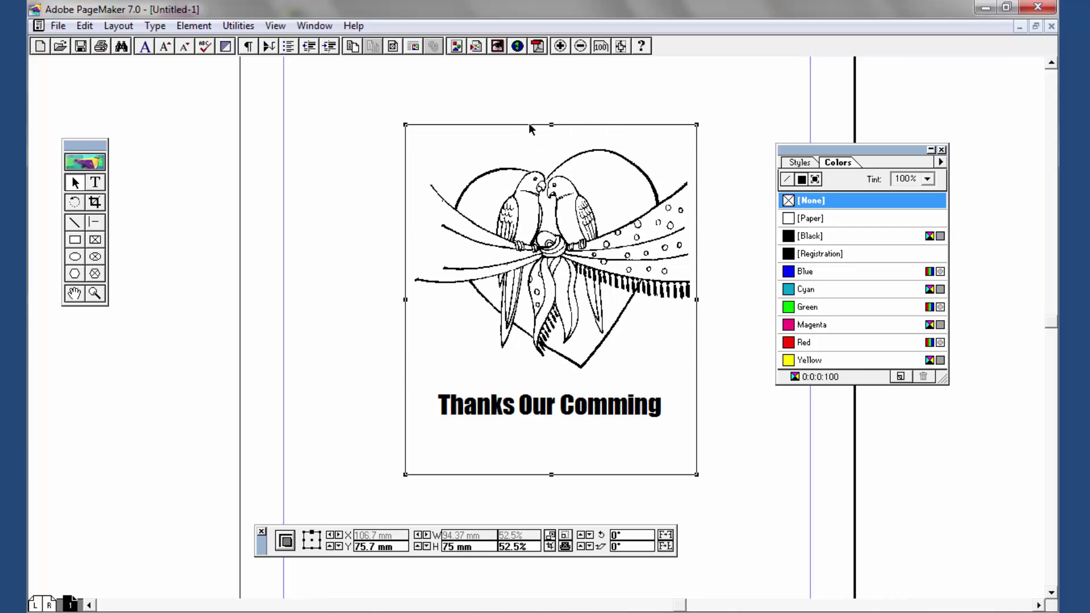
left_click(312, 541)
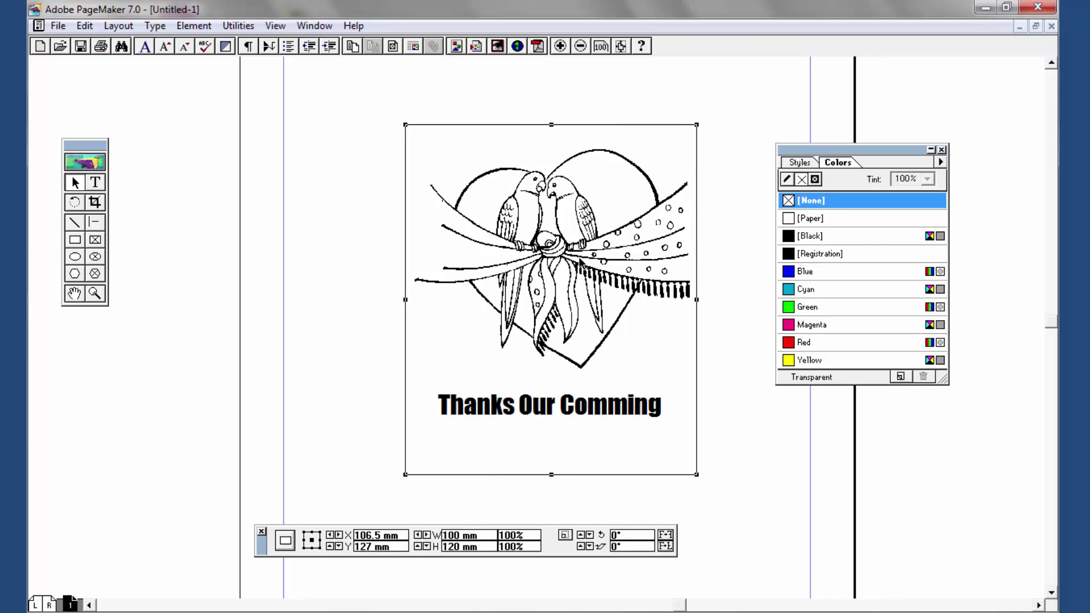
left_click(787, 180)
left_click(792, 201)
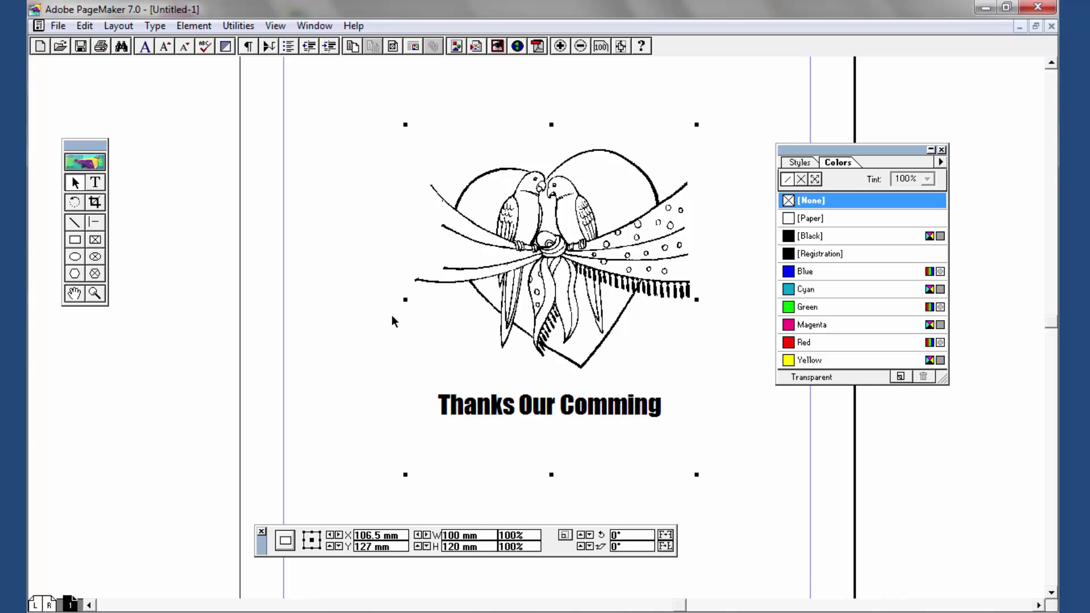
key("ctrl+minus")
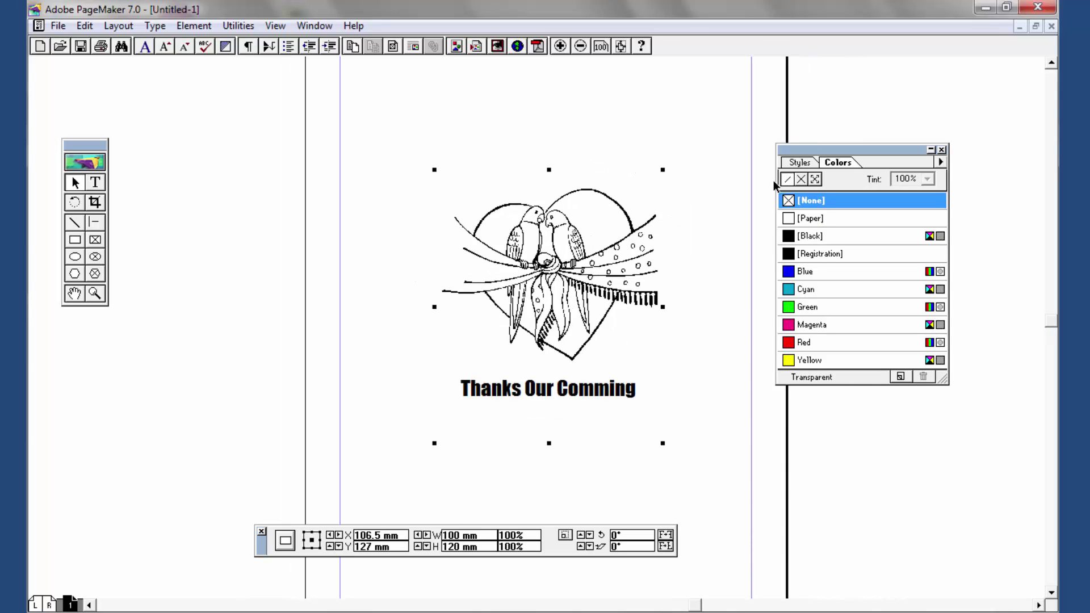
left_click(818, 239)
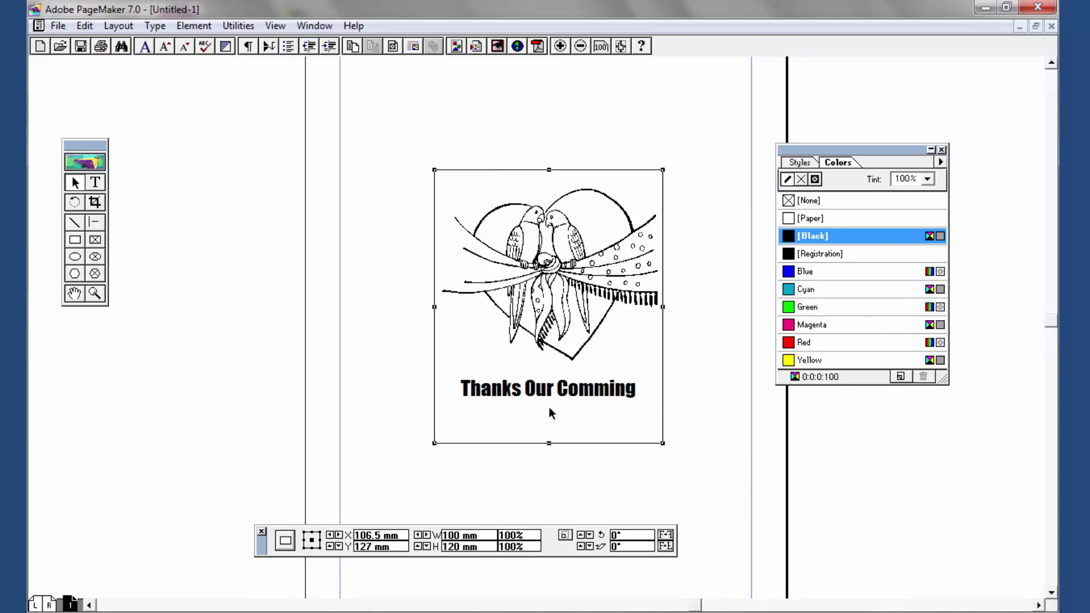
left_click(567, 396)
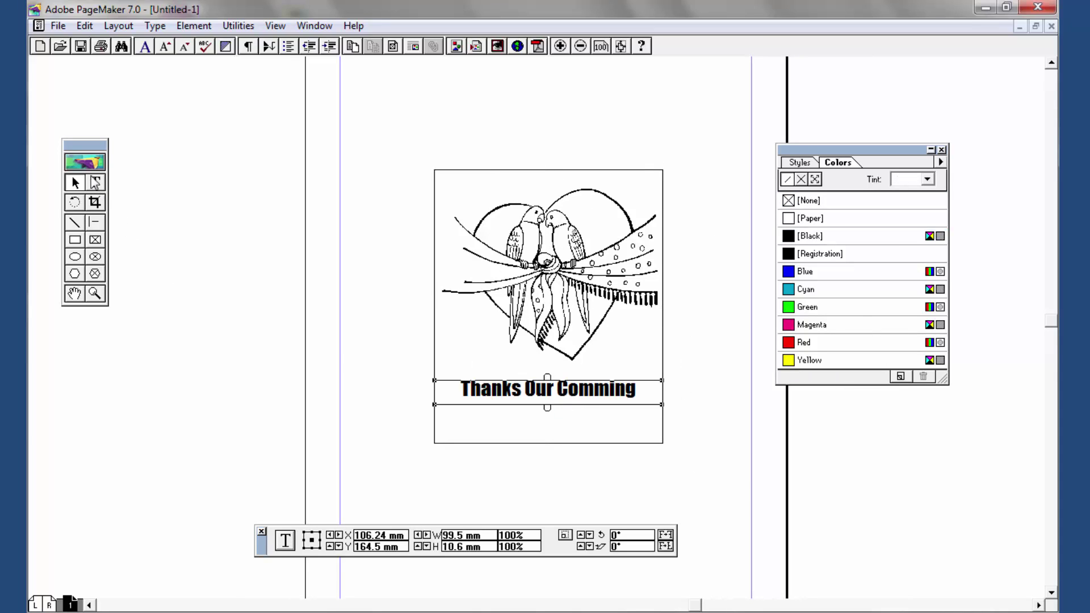
Replace the 'Thanks Our Comming' line with 'Welcomes You'.
left_click(95, 182)
left_click(556, 391)
triple_click(555, 389)
type("Welco")
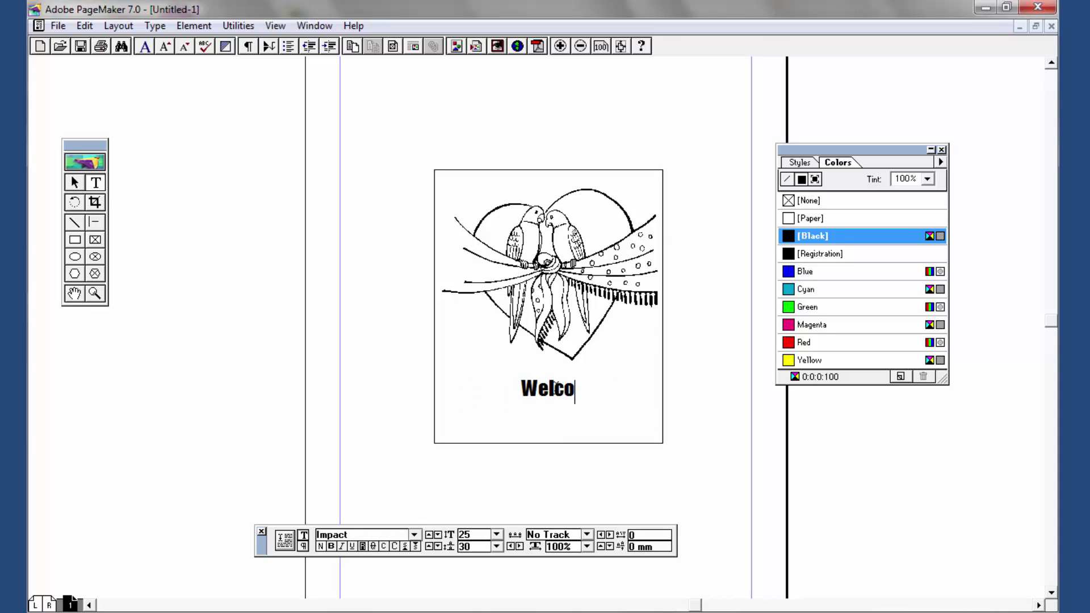
type("mes You")
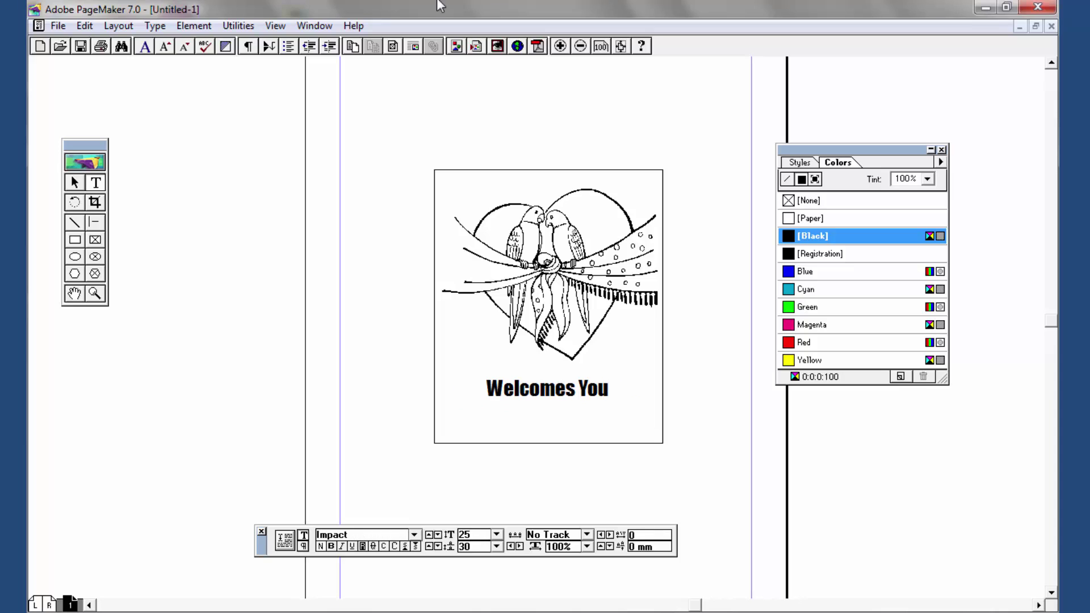
left_click(74, 182)
left_click(526, 388)
left_click(653, 410)
left_click(675, 445)
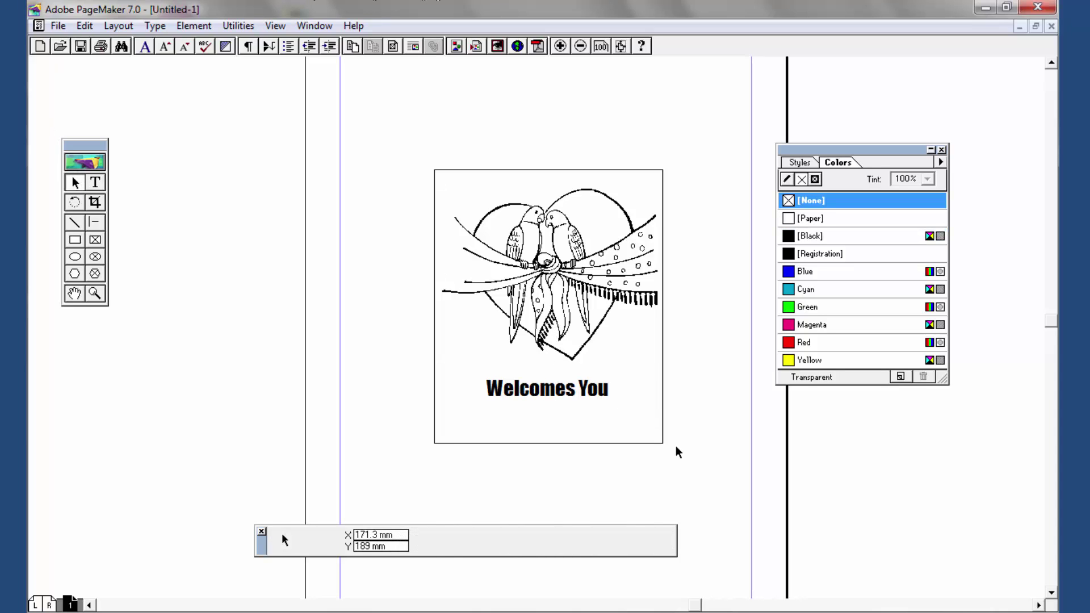
left_click(577, 268)
left_click(335, 214)
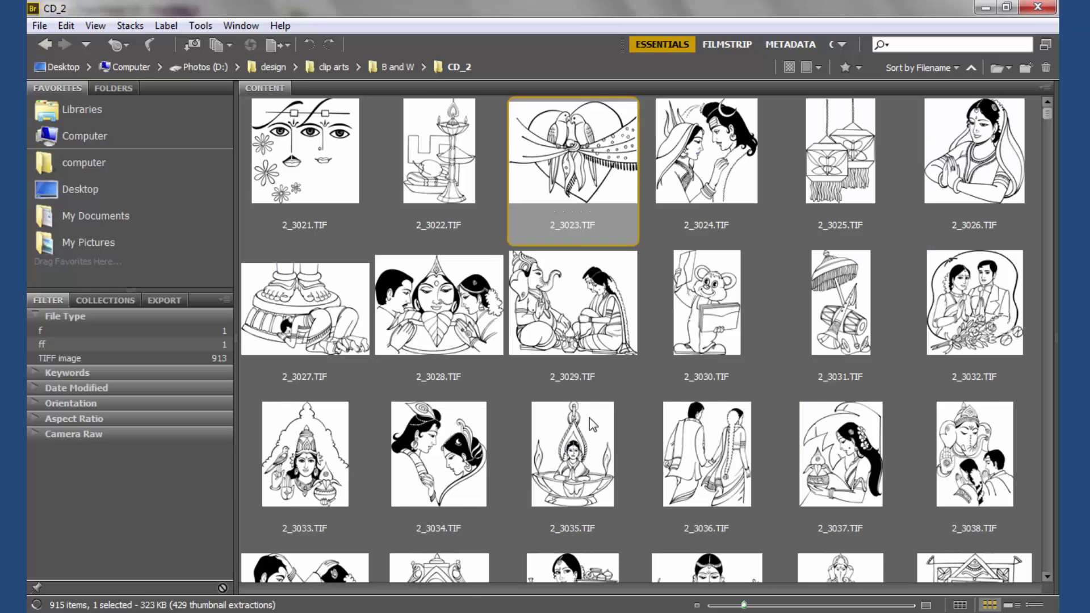
Scale the parrots clip art to 45% and shift it with 'Welcomes You' slightly right.
scroll(647, 401, "down", 2)
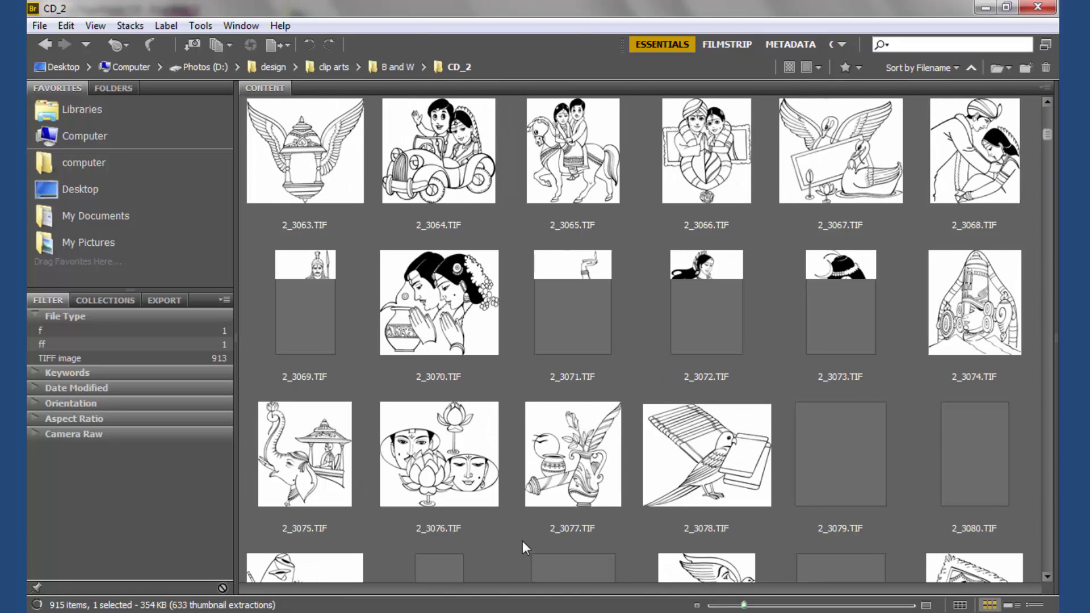
scroll(647, 341, "down", 1)
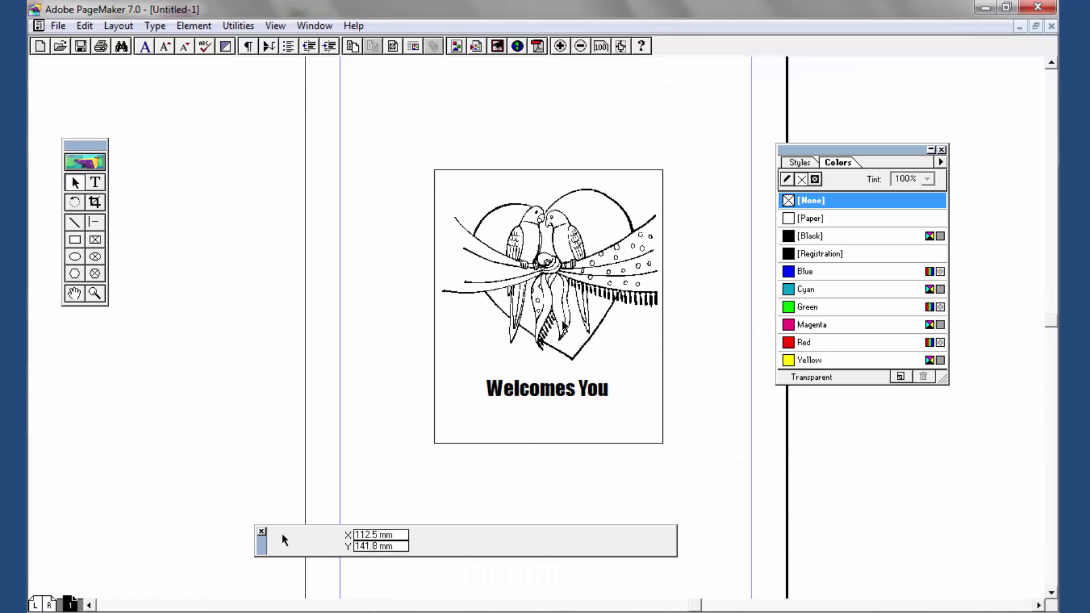
left_click(555, 229)
left_click_drag(549, 189, 548, 214)
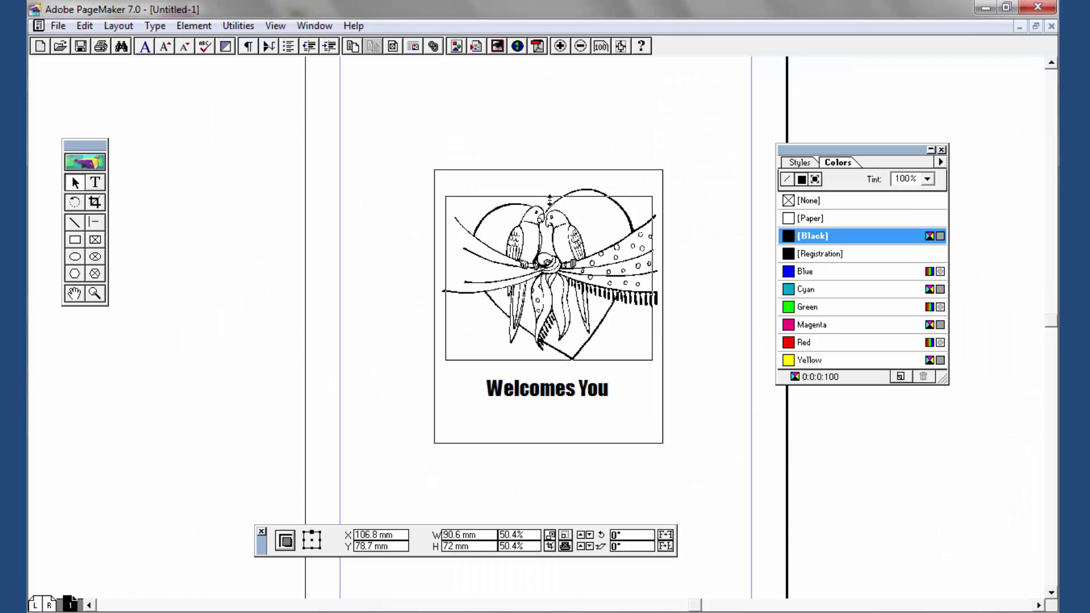
left_click(551, 389, "shift")
left_click_drag(566, 304, 561, 321)
Browse the CD_2 clip-art folder down to its last image and back to the top.
left_click(282, 533)
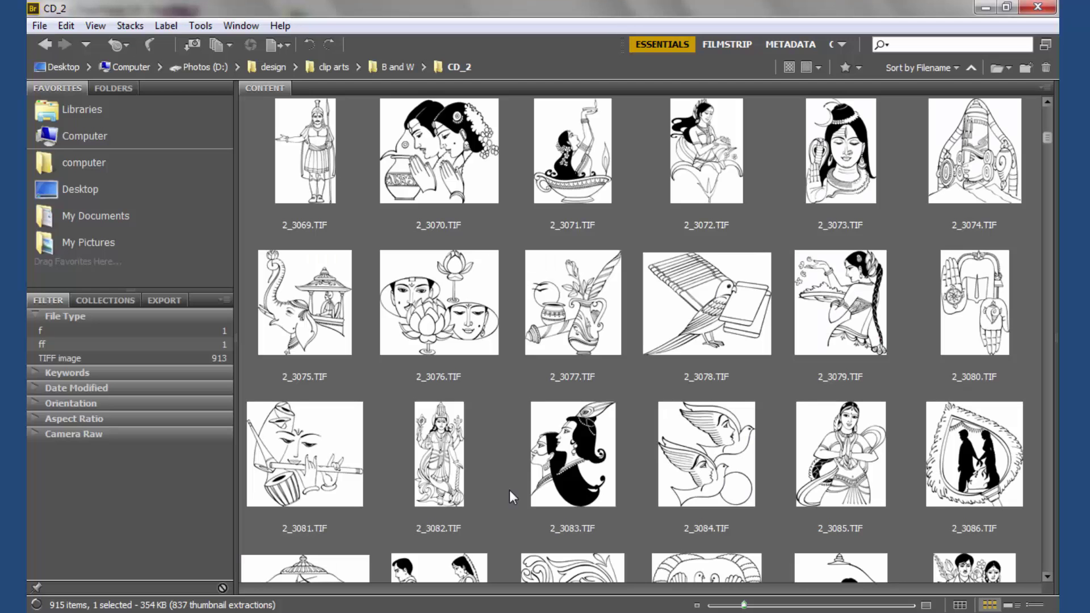
scroll(568, 443, "down", 5)
scroll(636, 383, "down", 3)
scroll(656, 370, "down", 3)
scroll(664, 371, "down", 3)
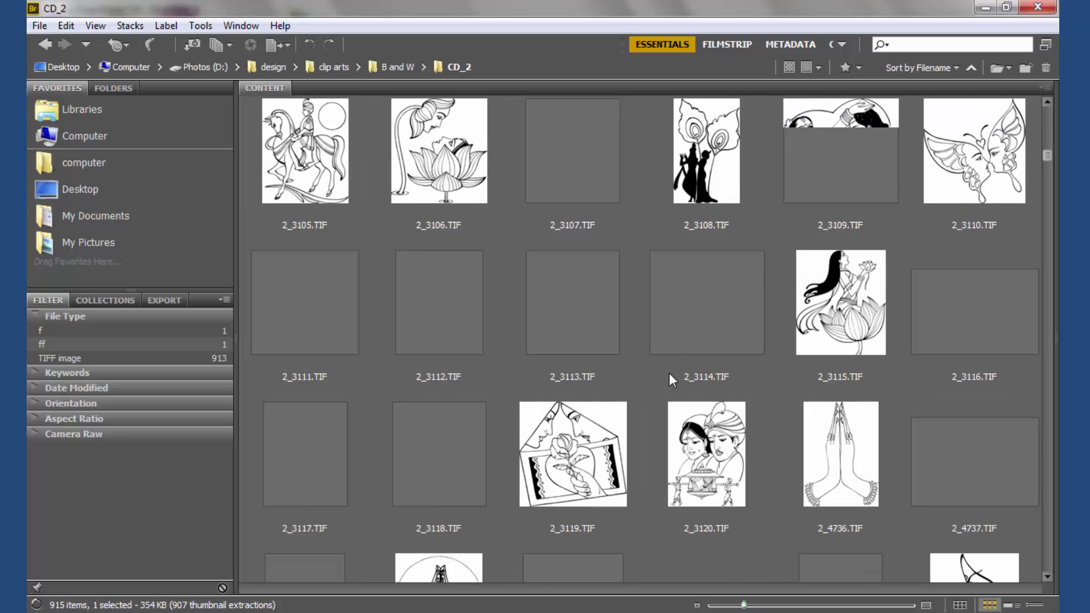
scroll(668, 373, "down", 3)
scroll(672, 373, "down", 2)
scroll(672, 374, "down", 2)
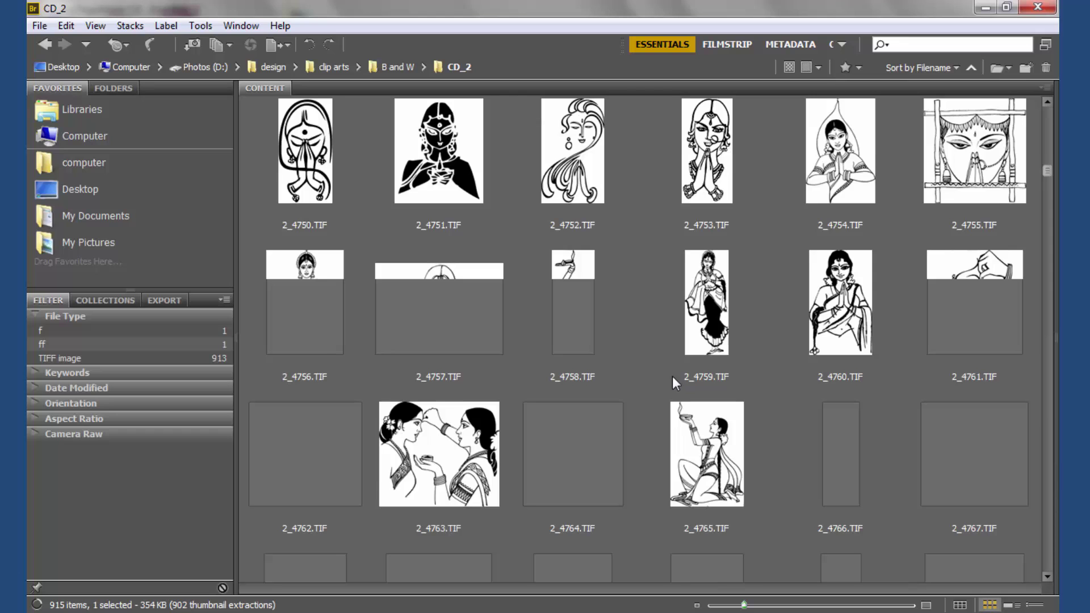
scroll(672, 376, "down", 1)
key("End")
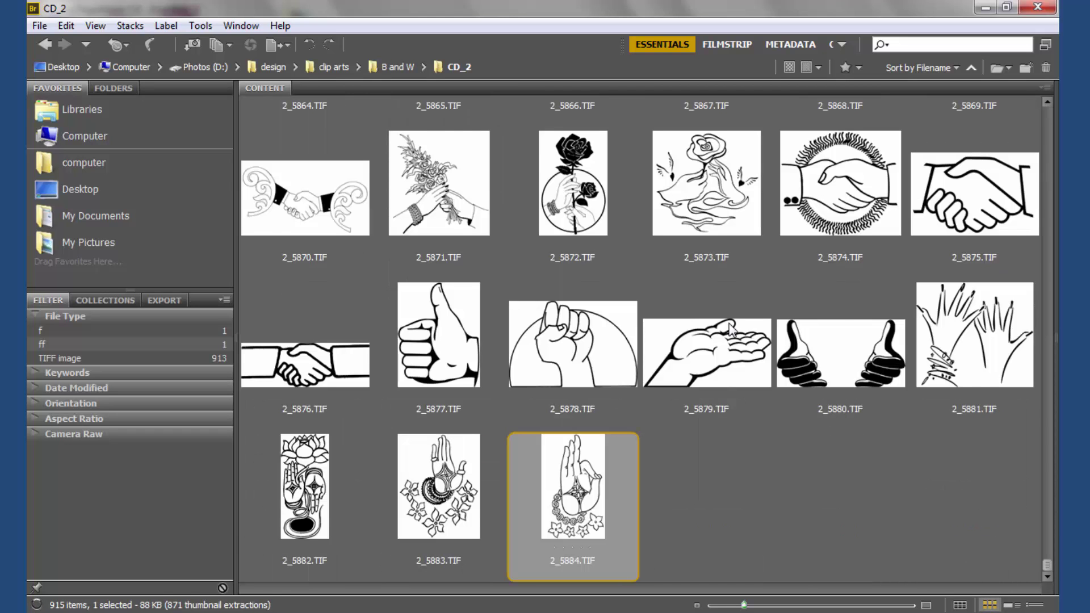
scroll(731, 328, "up", 1)
scroll(731, 318, "up", 1)
scroll(731, 312, "up", 3)
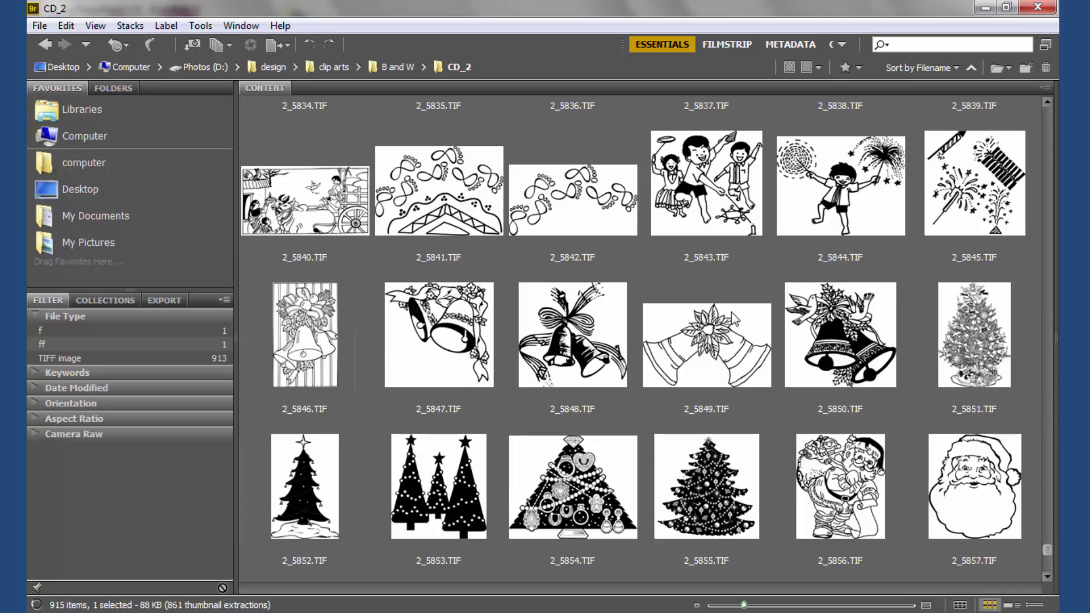
scroll(731, 312, "up", 2)
scroll(731, 312, "up", 2)
scroll(731, 311, "up", 2)
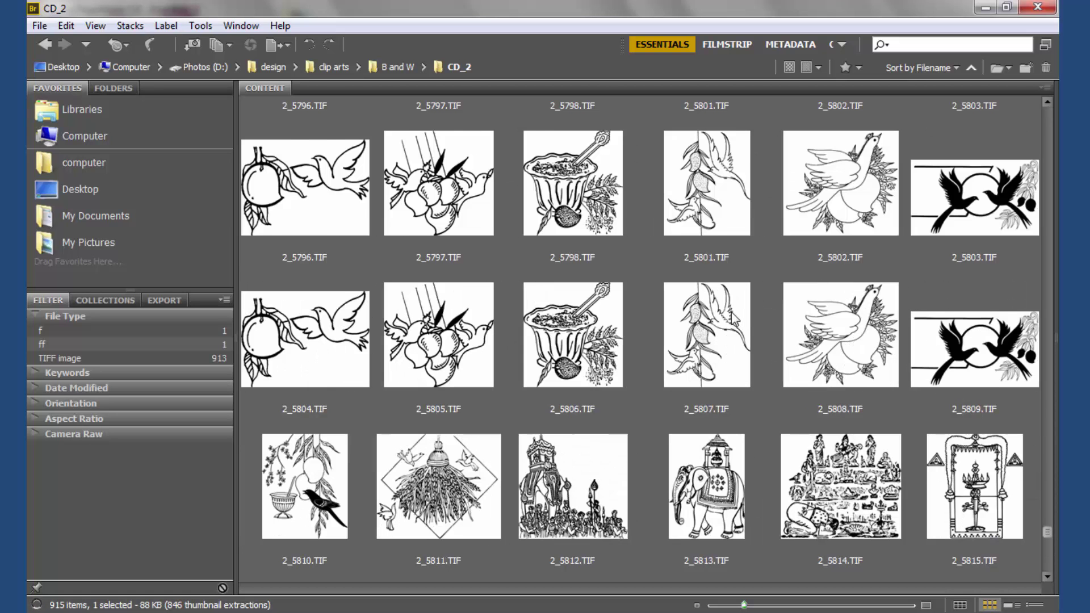
scroll(732, 315, "up", 1)
scroll(731, 312, "up", 1)
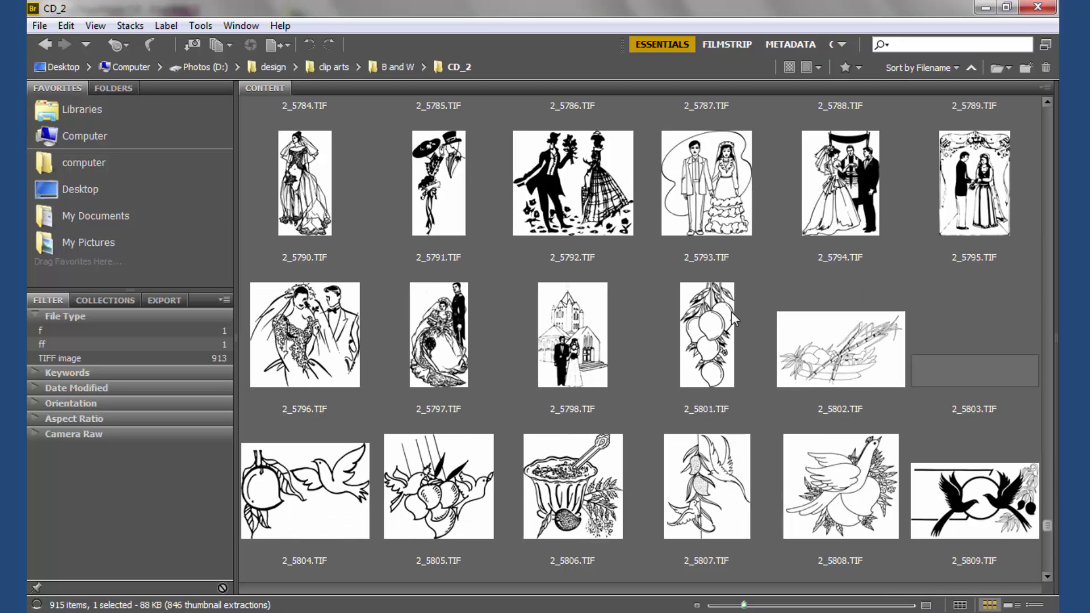
scroll(731, 312, "up", 3)
scroll(731, 311, "up", 1)
scroll(731, 311, "up", 1)
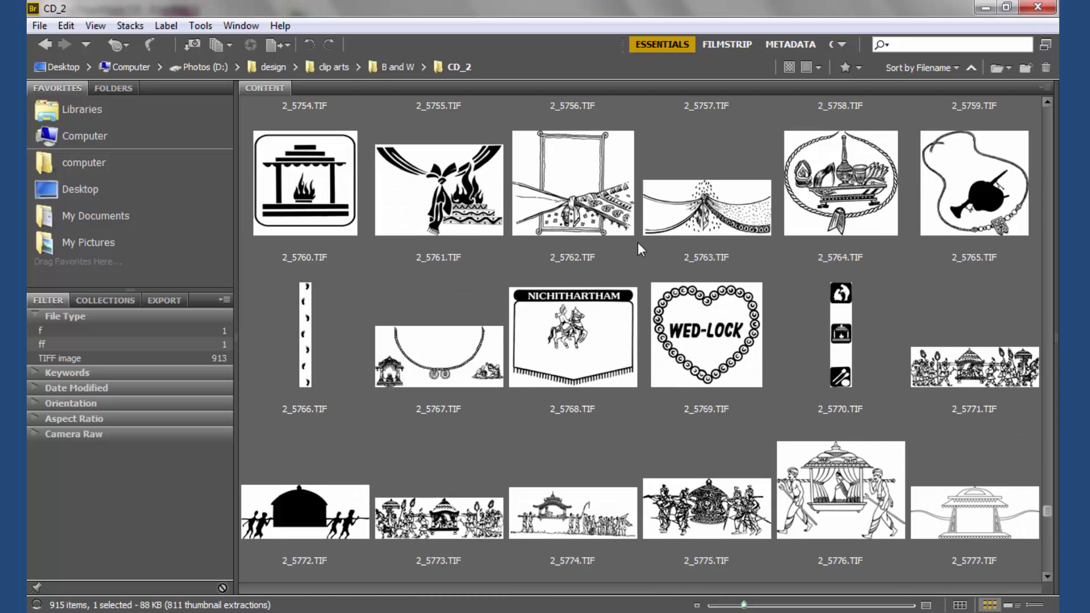
scroll(672, 248, "up", 2)
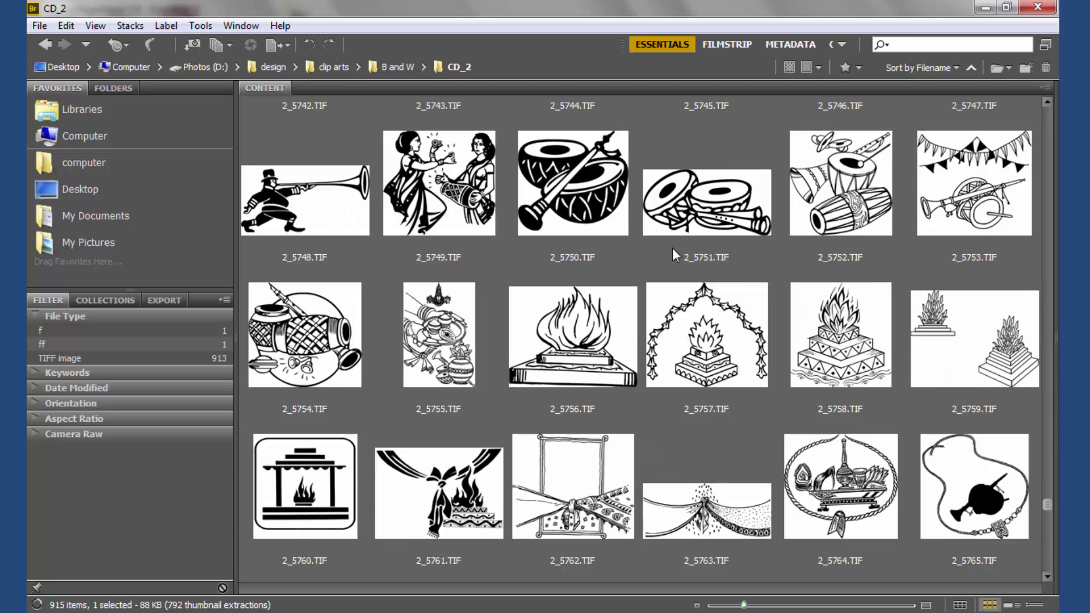
scroll(672, 249, "up", 3)
scroll(672, 248, "up", 2)
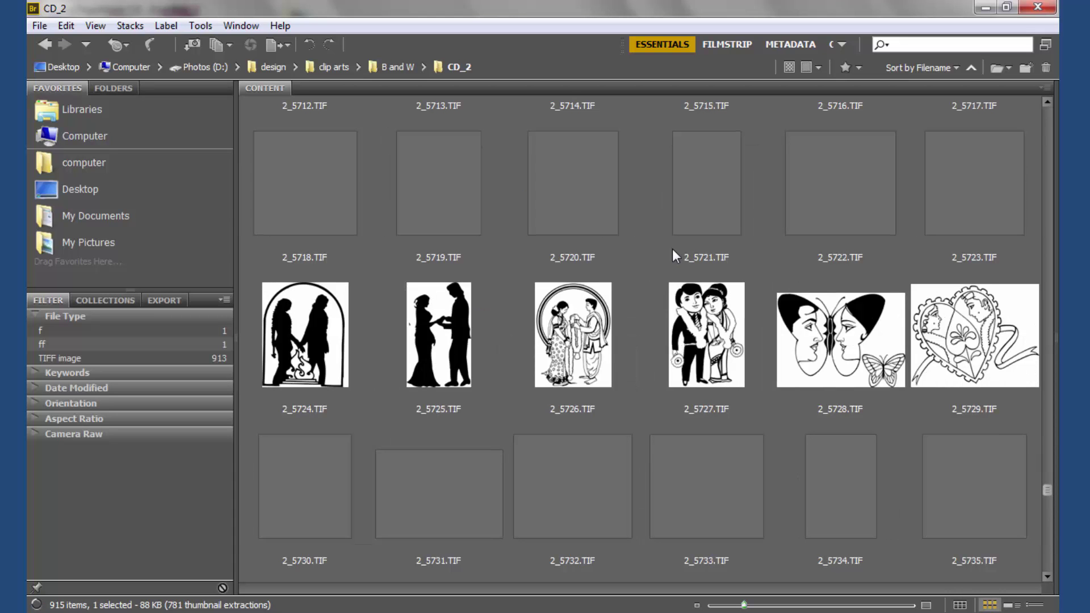
scroll(672, 249, "up", 2)
scroll(672, 249, "up", 2)
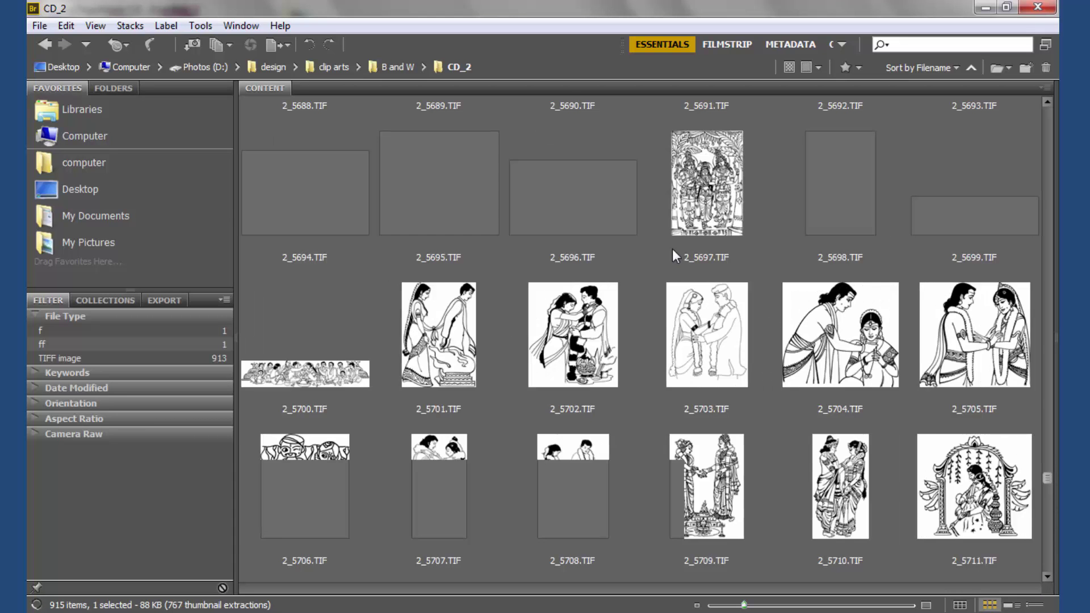
scroll(672, 249, "up", 3)
scroll(672, 248, "up", 2)
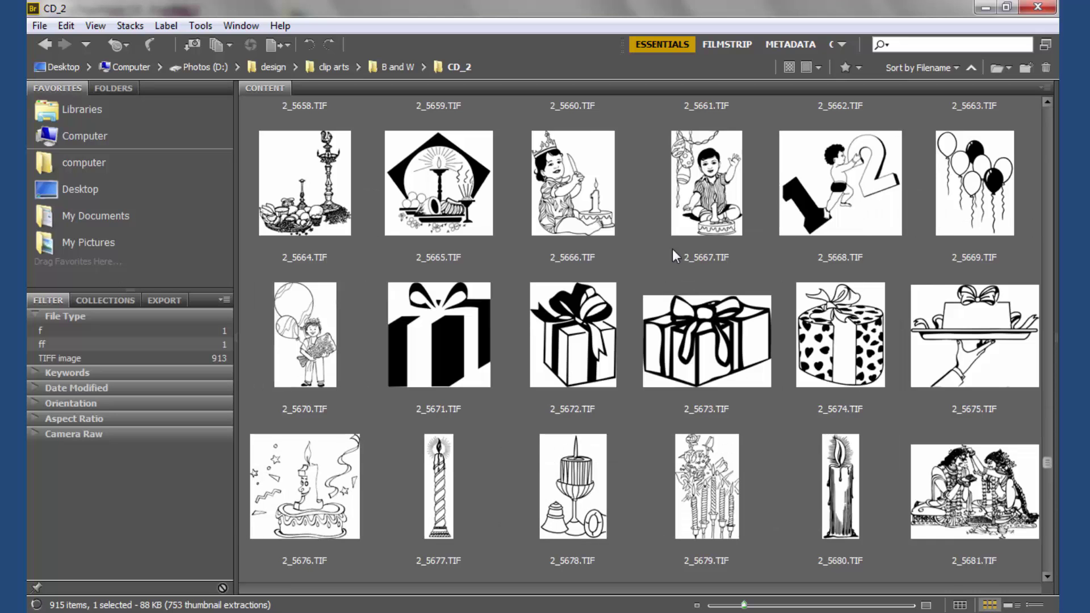
scroll(671, 248, "up", 1)
scroll(672, 249, "up", 2)
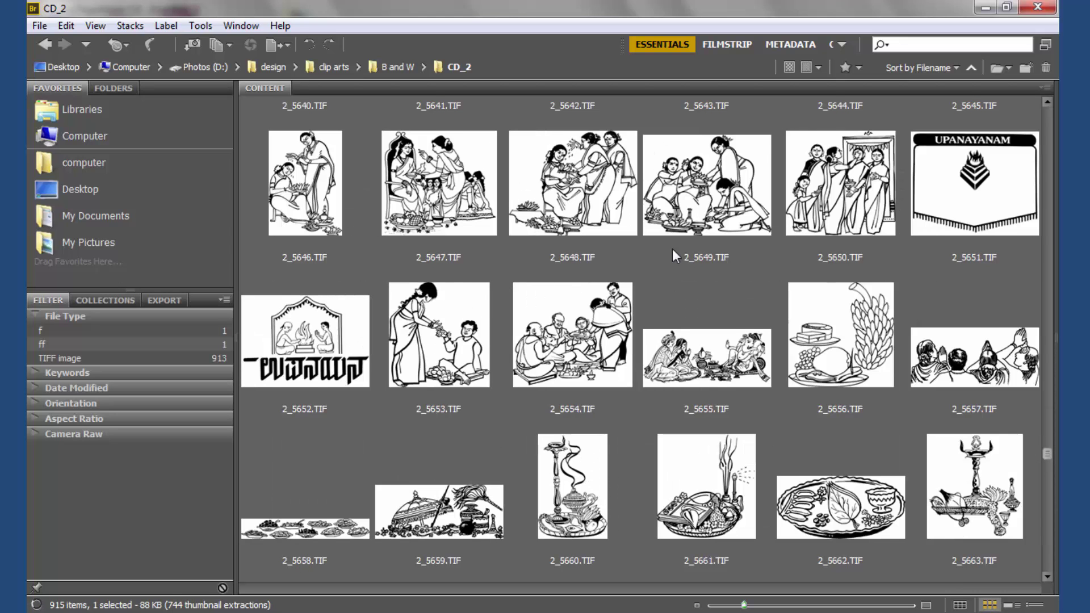
scroll(672, 248, "up", 1)
scroll(672, 249, "up", 2)
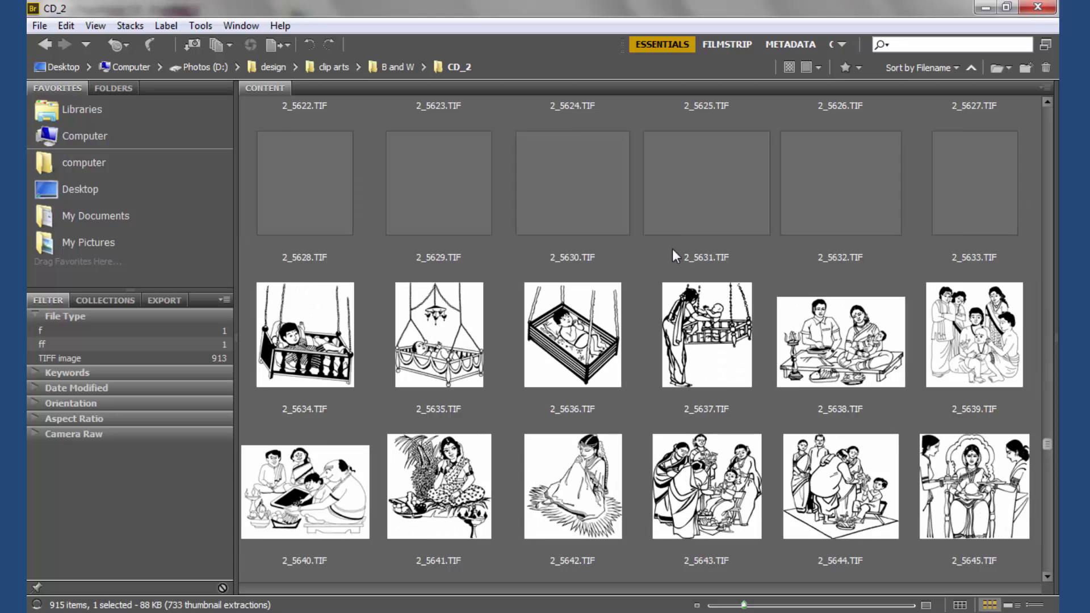
scroll(672, 248, "up", 7)
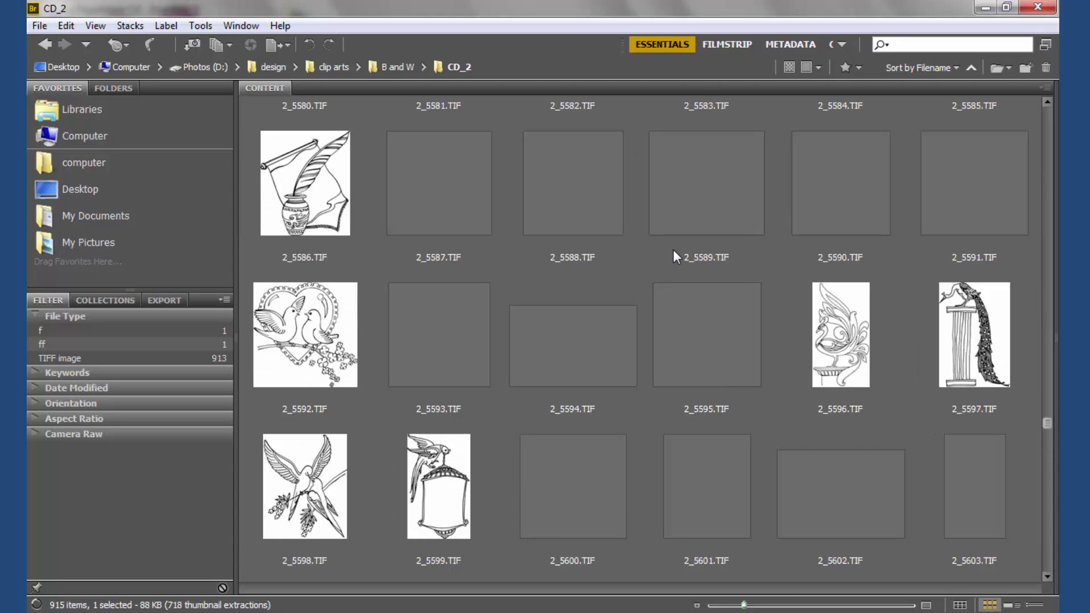
scroll(673, 250, "up", 1)
scroll(673, 249, "up", 1)
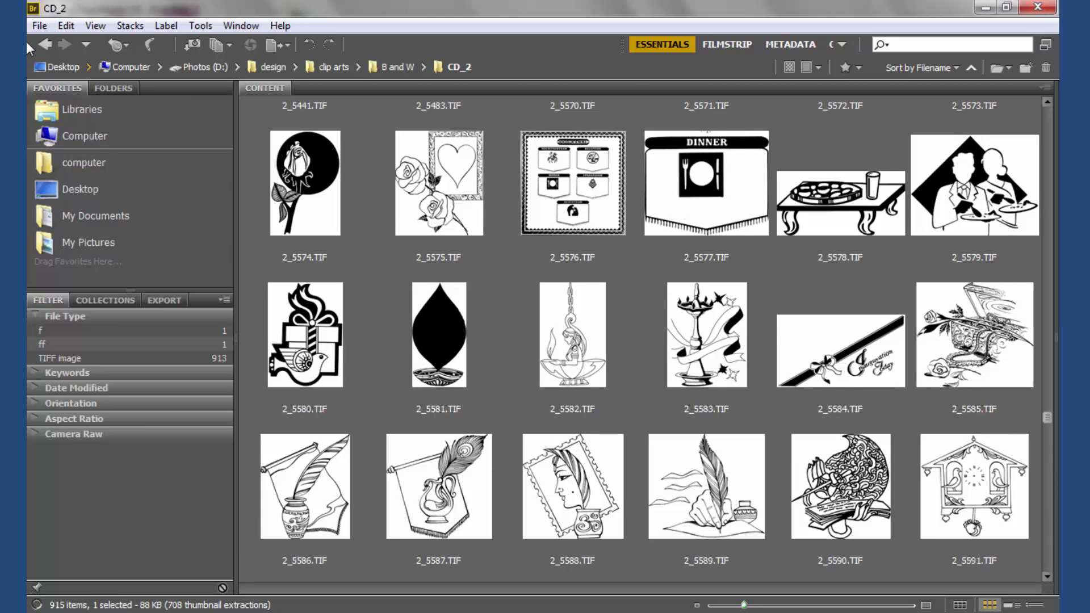
Go back to B and W, open CD_3, and select the floral ornament 3_6023.TIF.
left_click(45, 44)
double_click(833, 180)
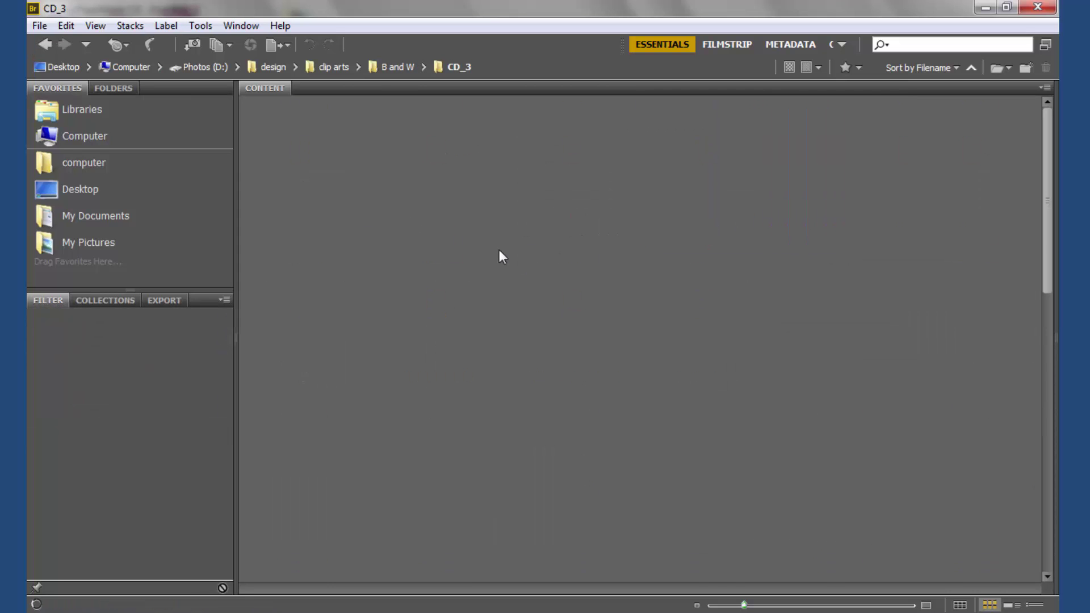
scroll(605, 340, "down", 2)
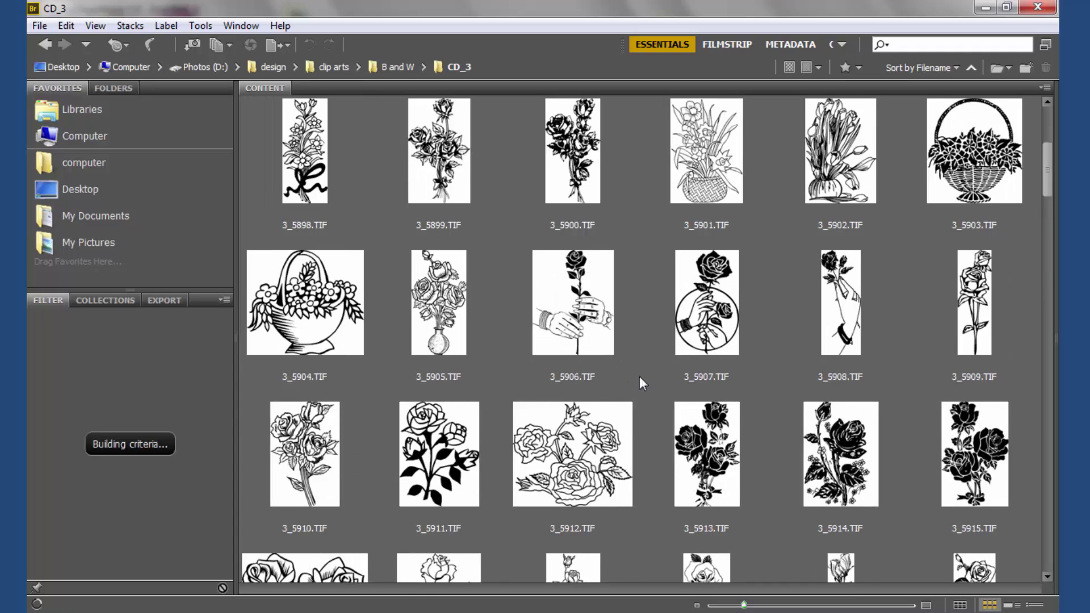
scroll(639, 375, "down", 1)
scroll(656, 373, "down", 2)
scroll(659, 377, "down", 1)
scroll(658, 377, "down", 1)
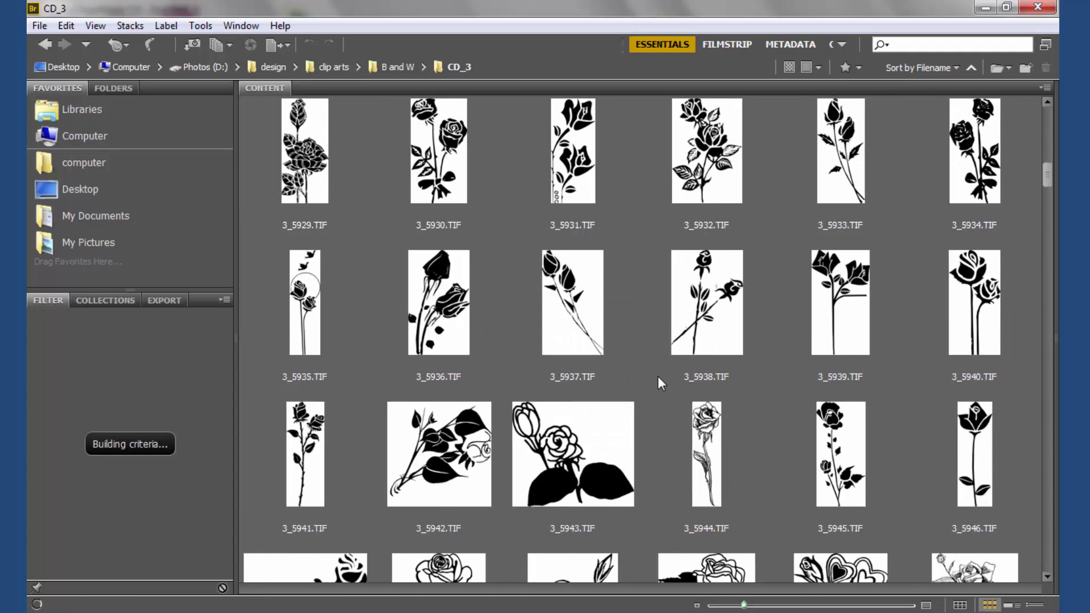
scroll(659, 376, "down", 1)
scroll(658, 376, "down", 2)
scroll(659, 376, "down", 1)
scroll(659, 376, "down", 1)
scroll(659, 376, "down", 4)
scroll(659, 376, "down", 4)
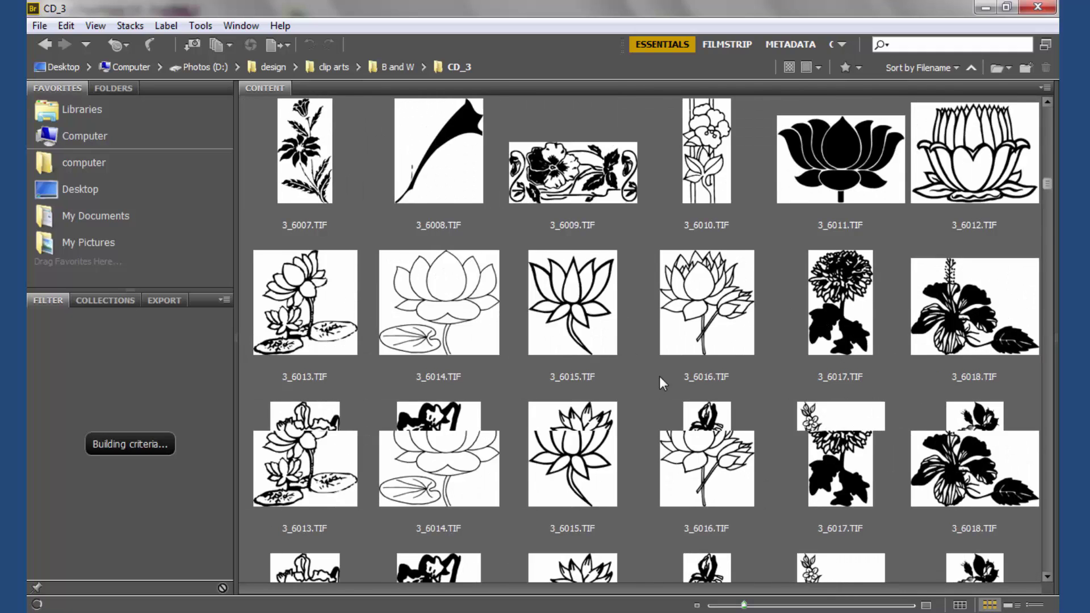
scroll(659, 376, "down", 1)
scroll(659, 376, "down", 1)
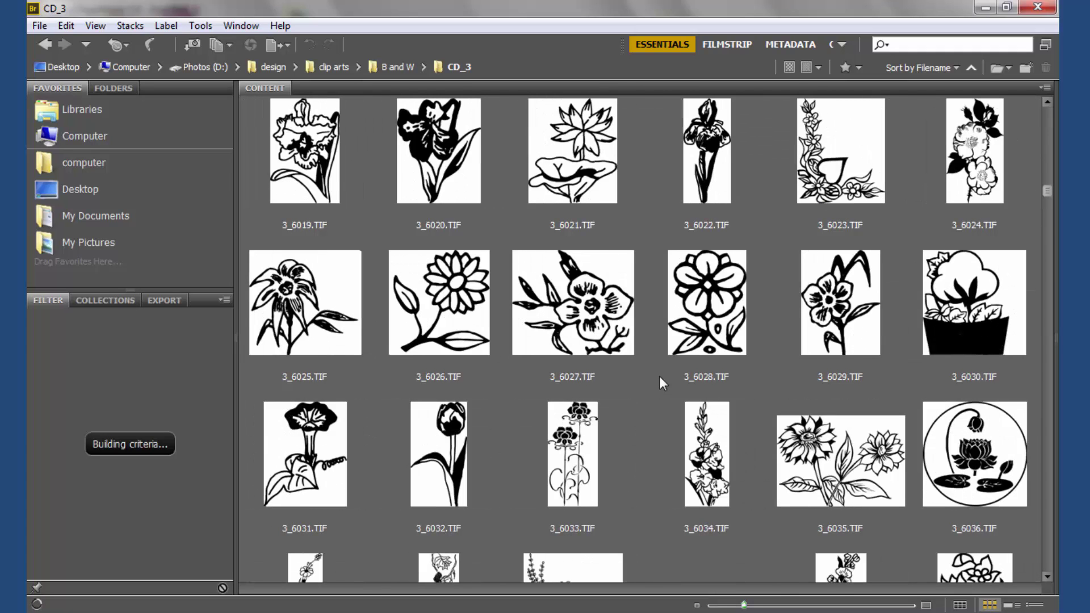
left_click(856, 162)
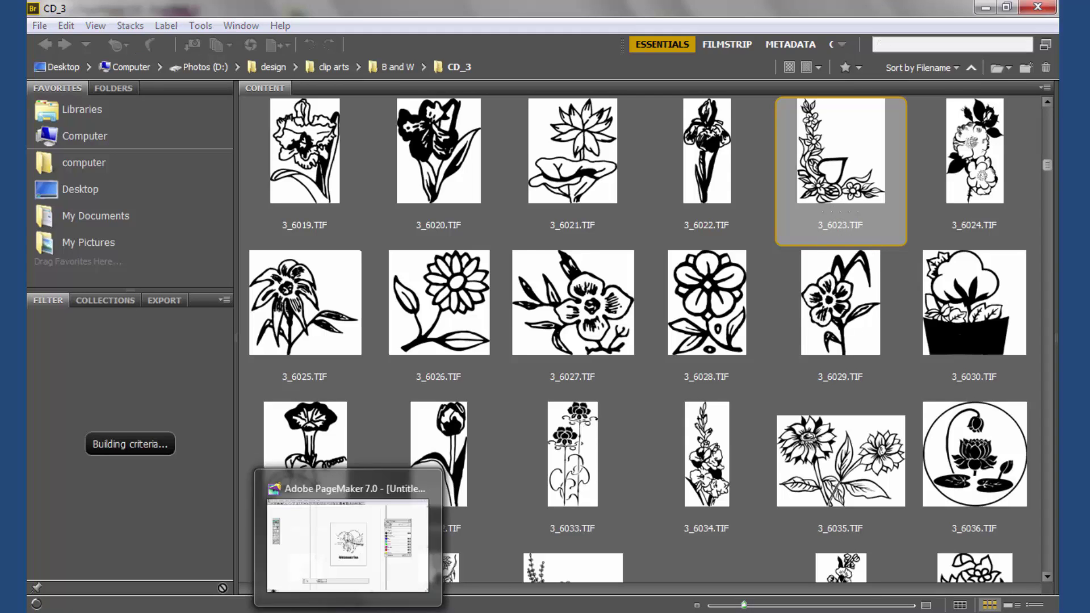
In PageMaker, use File > Place to load 3_6023.TIF from the B and W CD_3 folder.
left_click(349, 545)
left_click(57, 26)
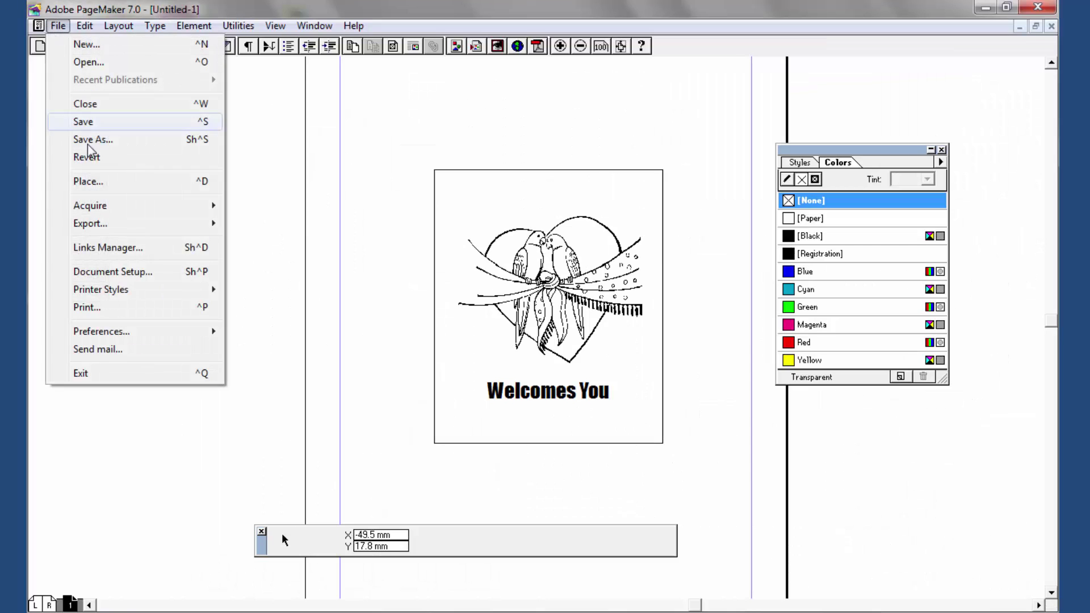
left_click(102, 182)
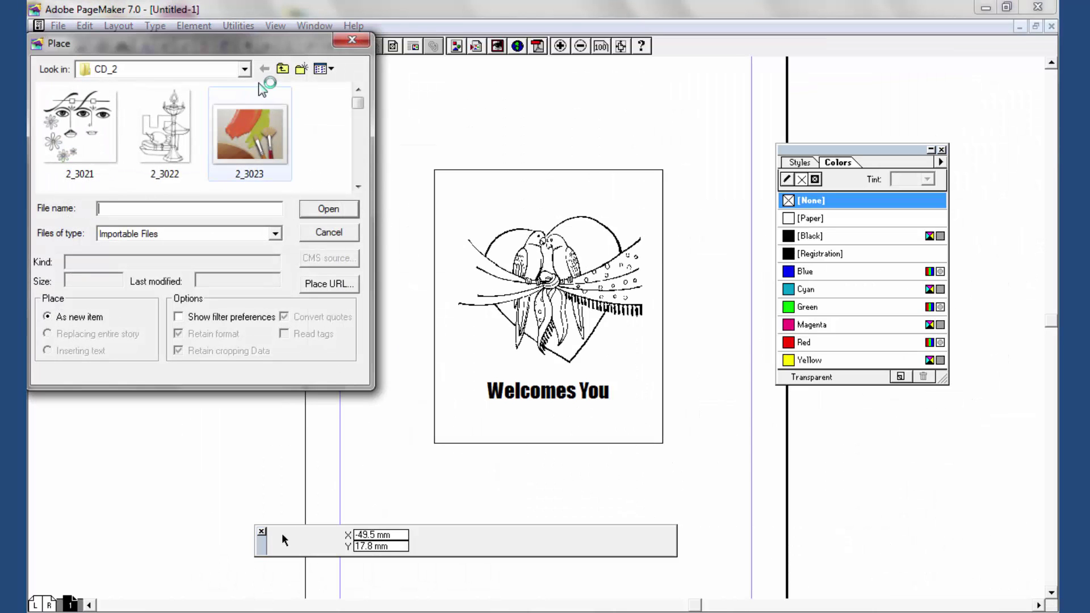
left_click(282, 69)
double_click(82, 171)
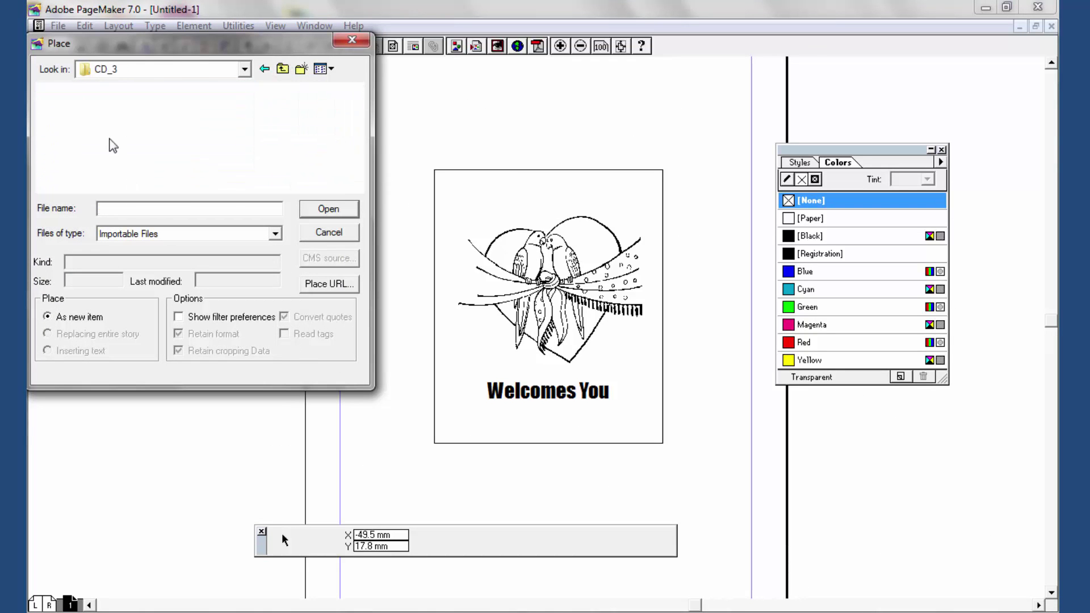
left_click(88, 130)
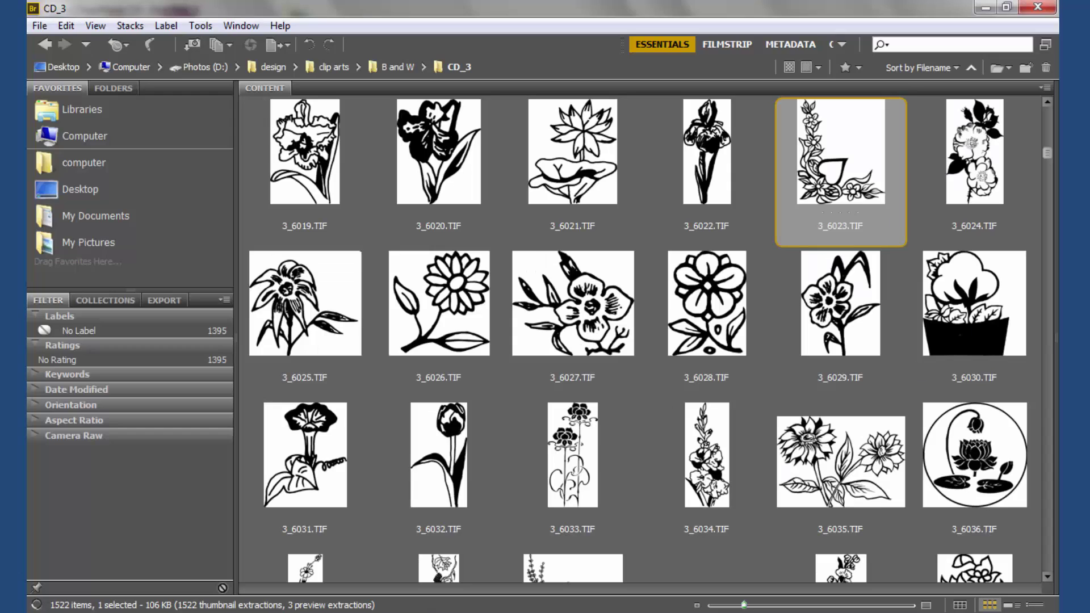
type("3_6023")
key("Return")
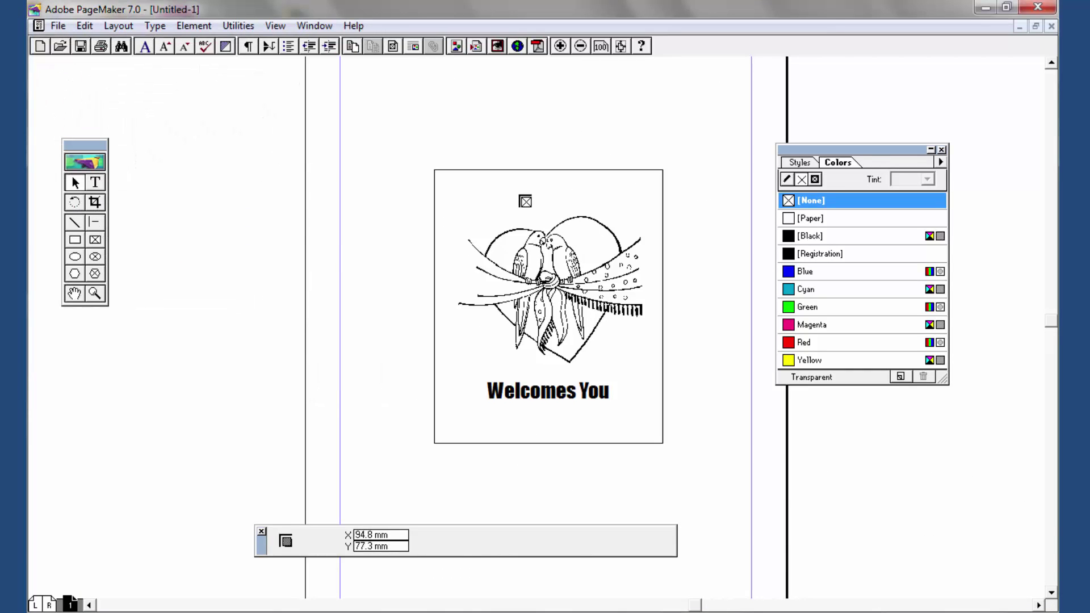
Place the floral ornament on the page and zoom in on the frame's bottom corner.
mouse_move(459, 141)
left_mouse_down()
mouse_move(506, 194)
mouse_move(483, 210)
mouse_move(461, 420)
left_mouse_up()
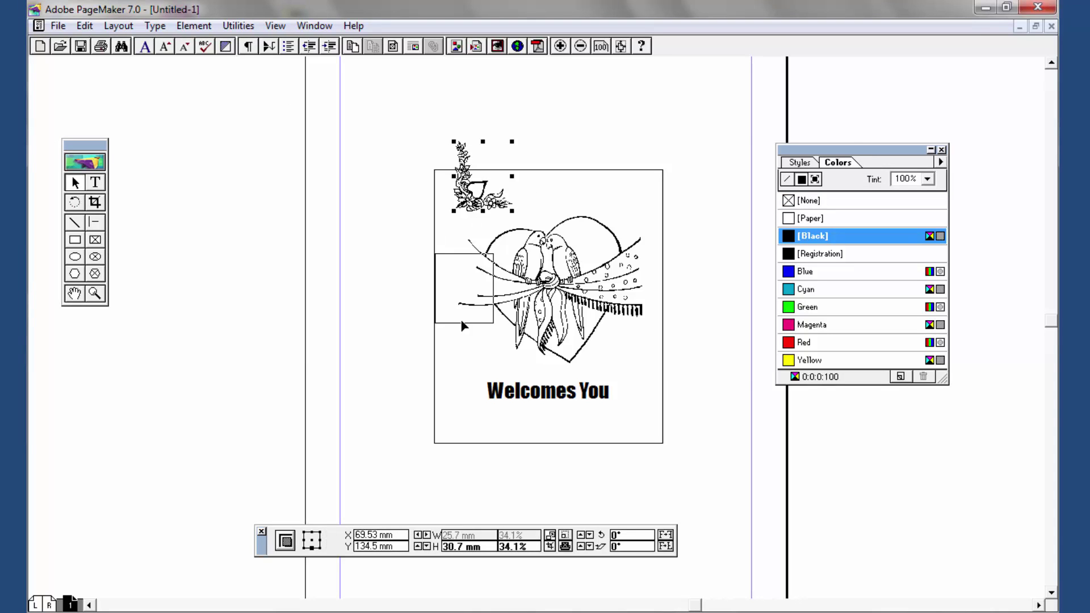
left_click(580, 459)
left_click(95, 293)
left_click_drag(419, 161, 686, 458)
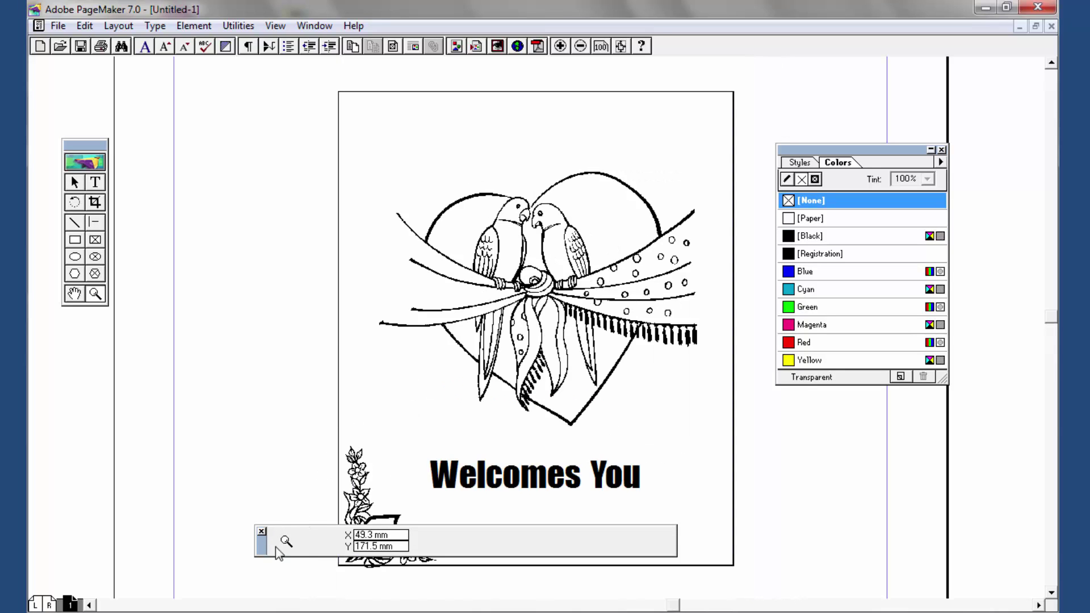
left_click_drag(281, 556, 335, 581)
left_click(74, 294)
left_click_drag(491, 407, 472, 336)
left_click(75, 181)
Fit the ornament into the bottom-left corner at 20.1 × 24 mm and copy it.
left_click(369, 460)
left_click_drag(379, 465, 376, 461)
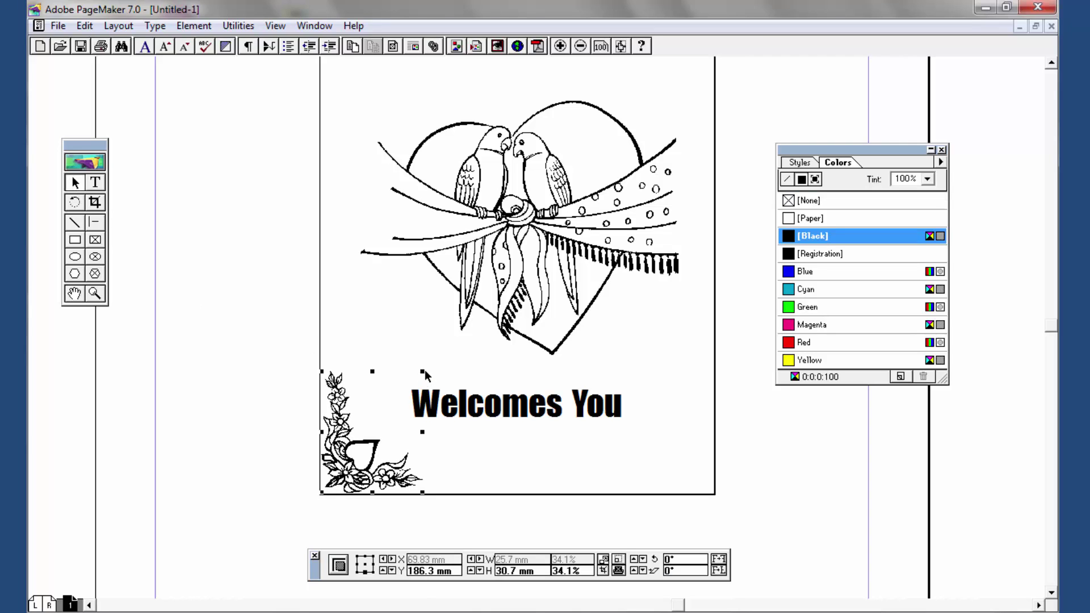
left_click_drag(423, 373, 401, 398)
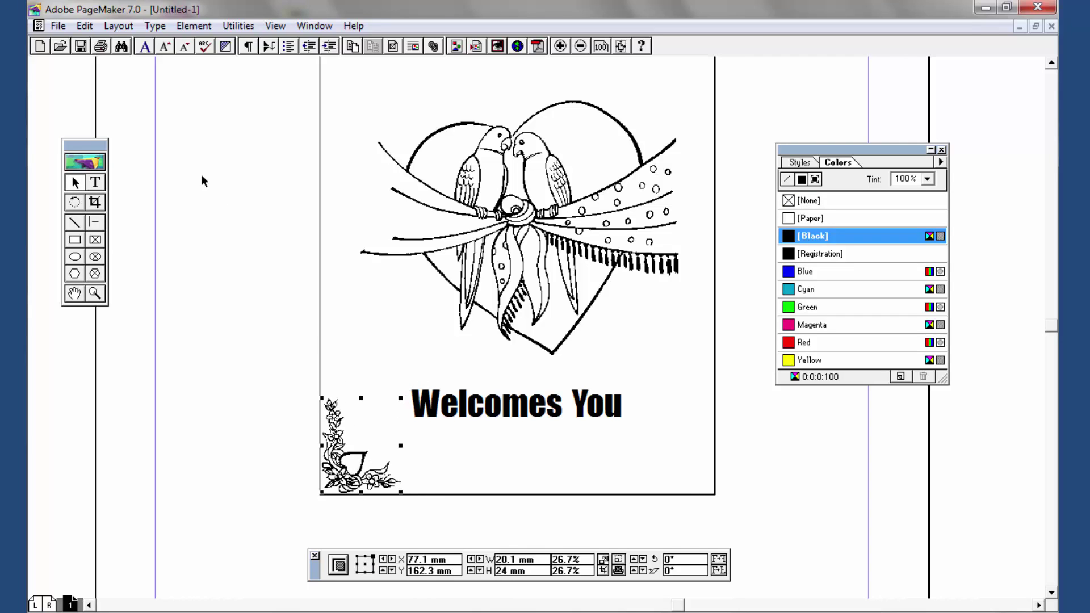
right_click(359, 469)
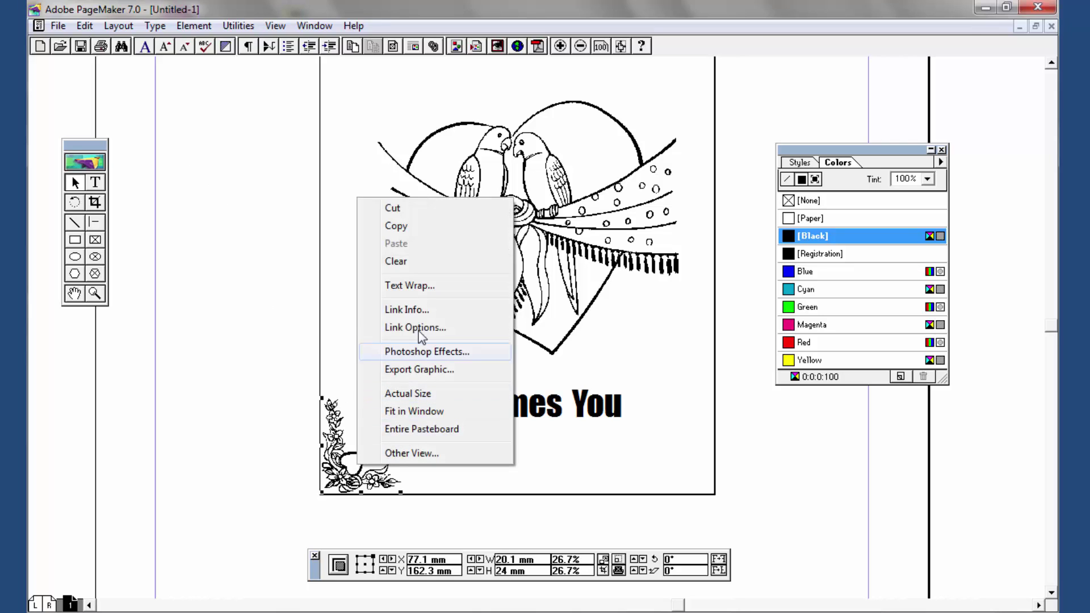
left_click(417, 228)
Paste a copy of the ornament and drag it across the page.
right_click(341, 205)
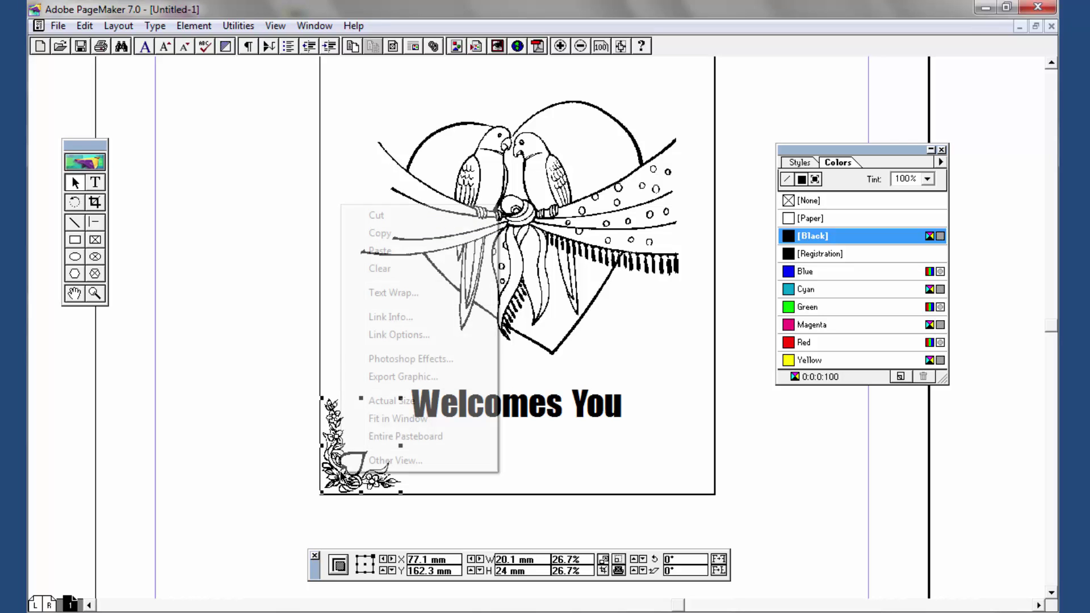
left_click(423, 251)
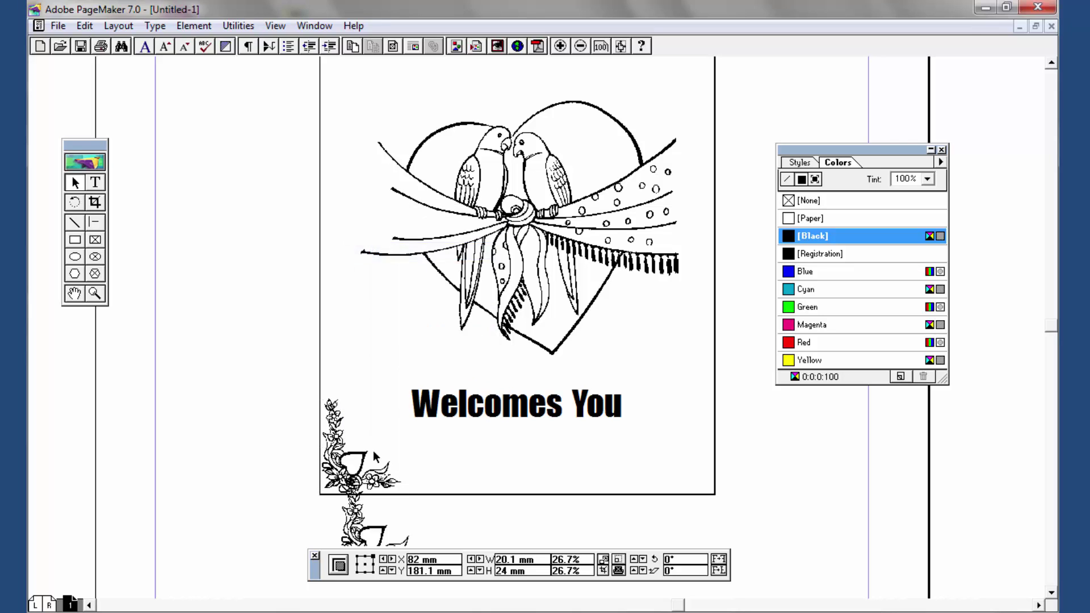
left_click_drag(380, 495, 506, 444)
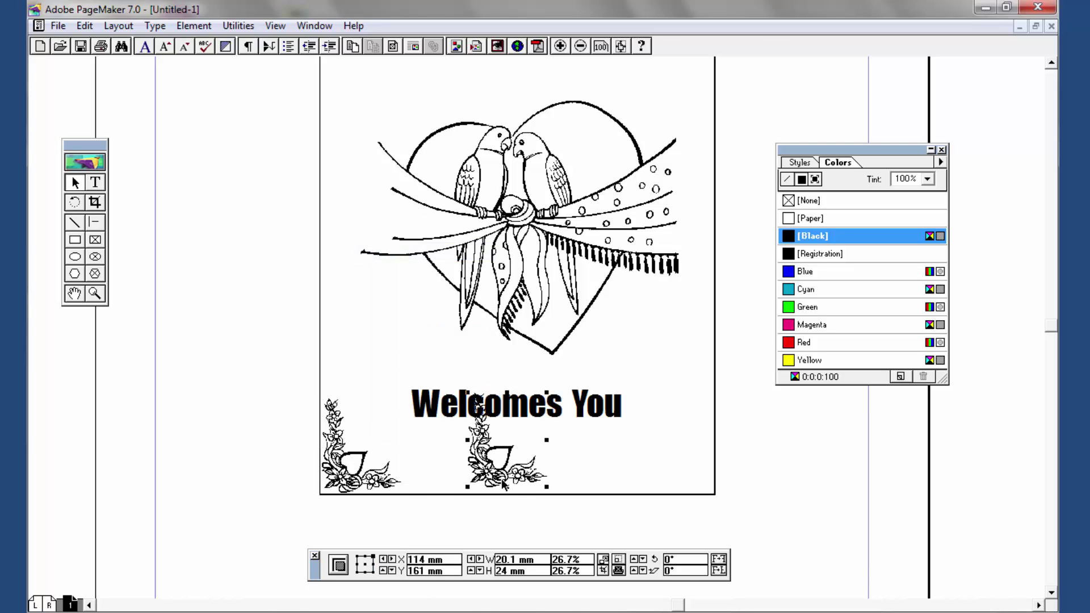
left_click(327, 324)
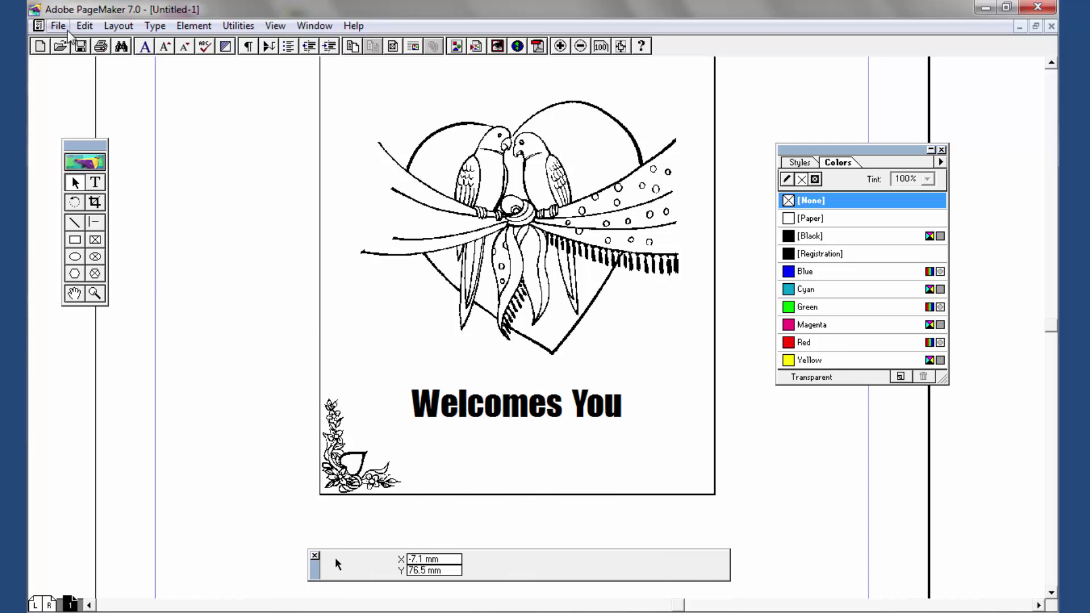
Paste a copy of the ornament with Paste Multiple using a 0 offset.
left_click(85, 25)
left_click(150, 188)
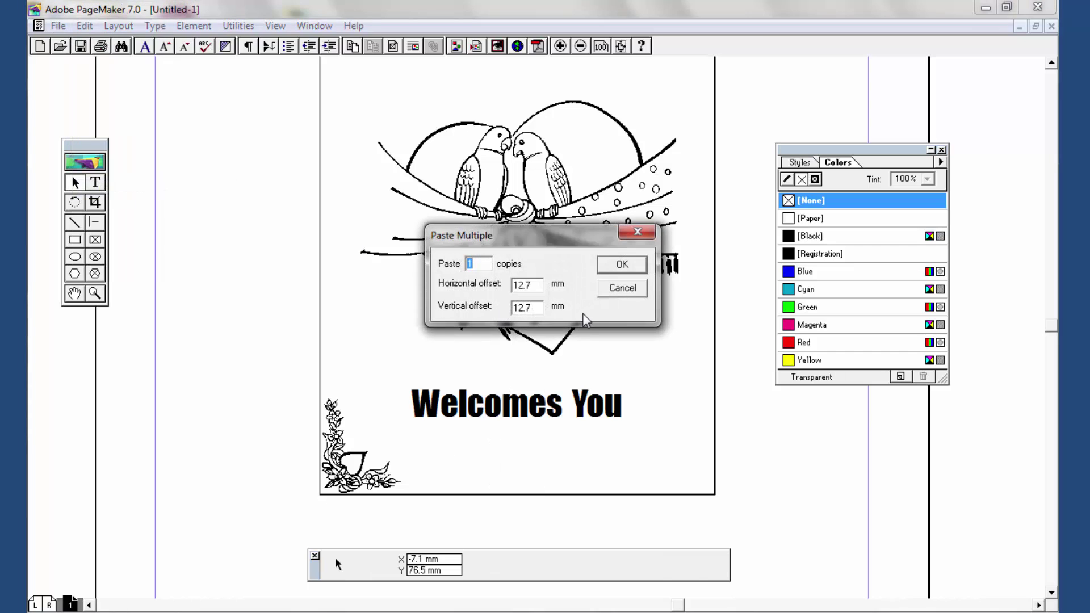
double_click(535, 285)
type("0")
key("Return")
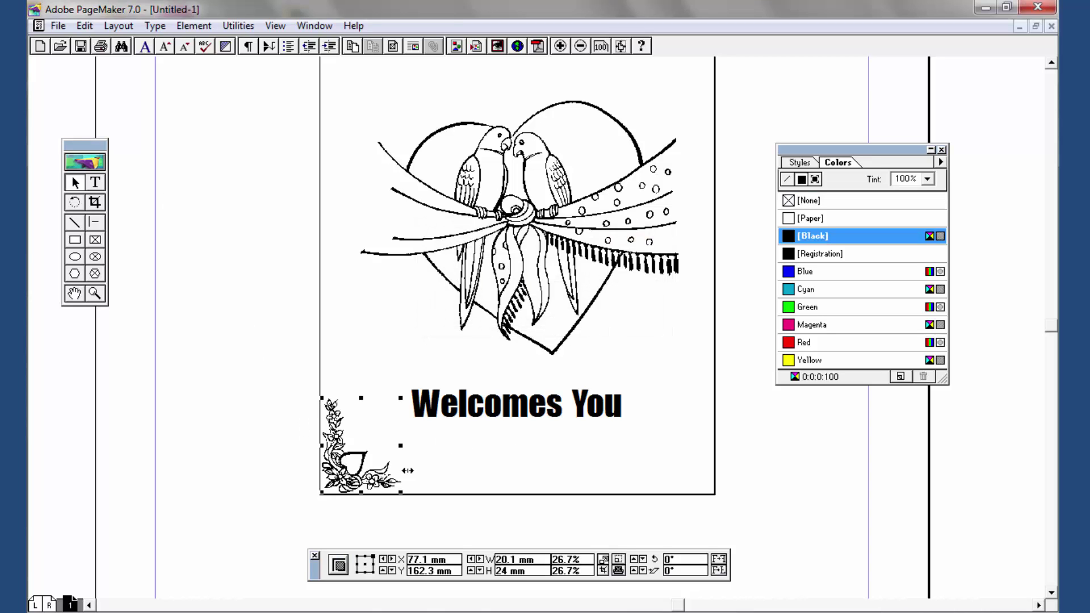
Mirror the copy horizontally into the bottom-right corner, then select both bottom ornaments.
left_click_drag(407, 471, 640, 470)
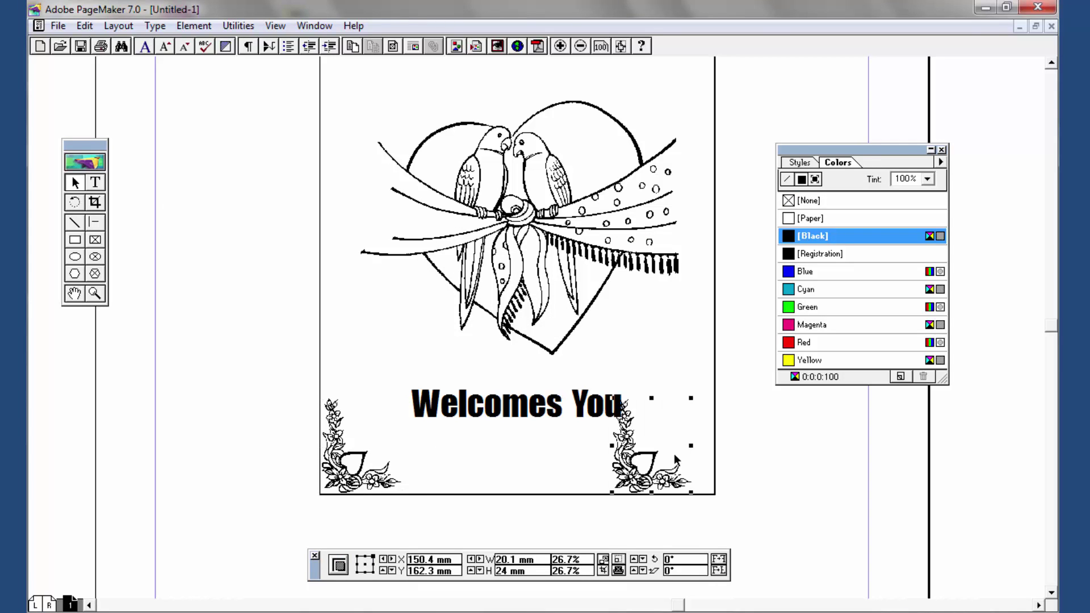
left_click(723, 561)
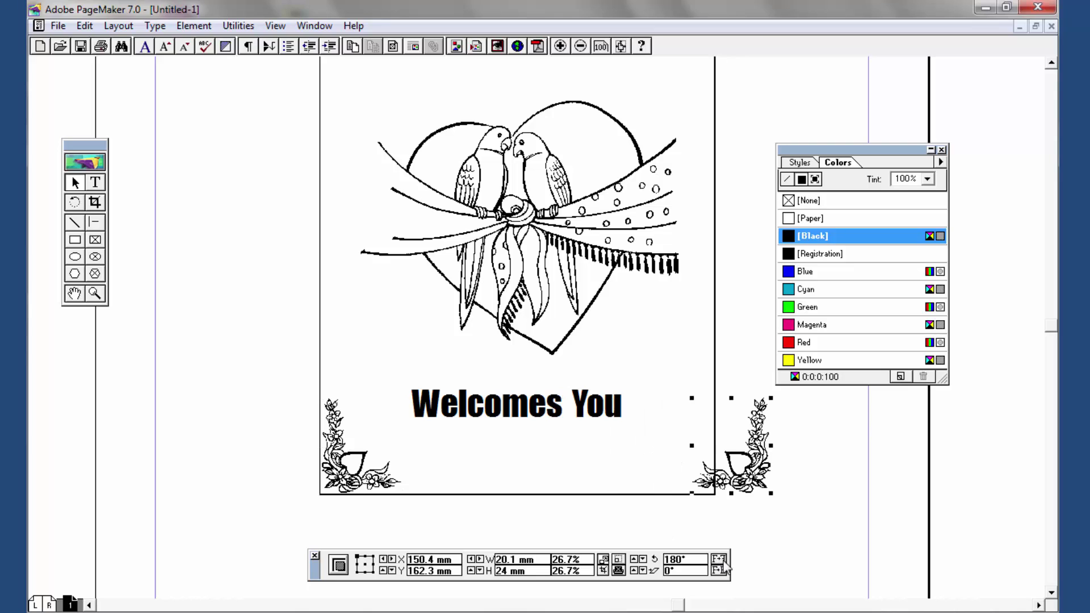
left_click_drag(755, 472, 694, 470)
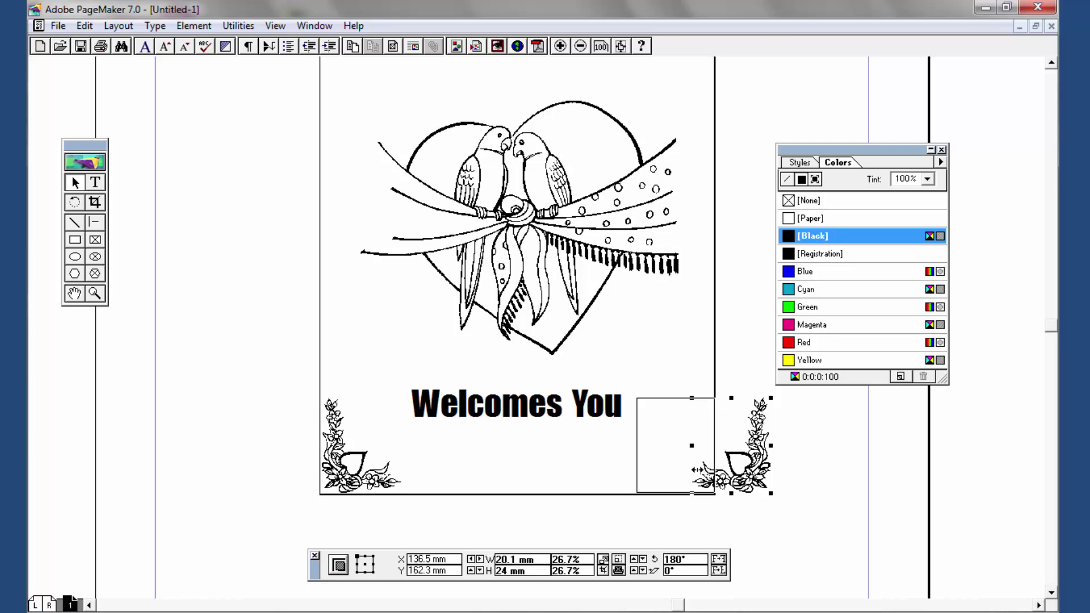
left_click(791, 490)
left_click(387, 471)
left_click(685, 481, "shift")
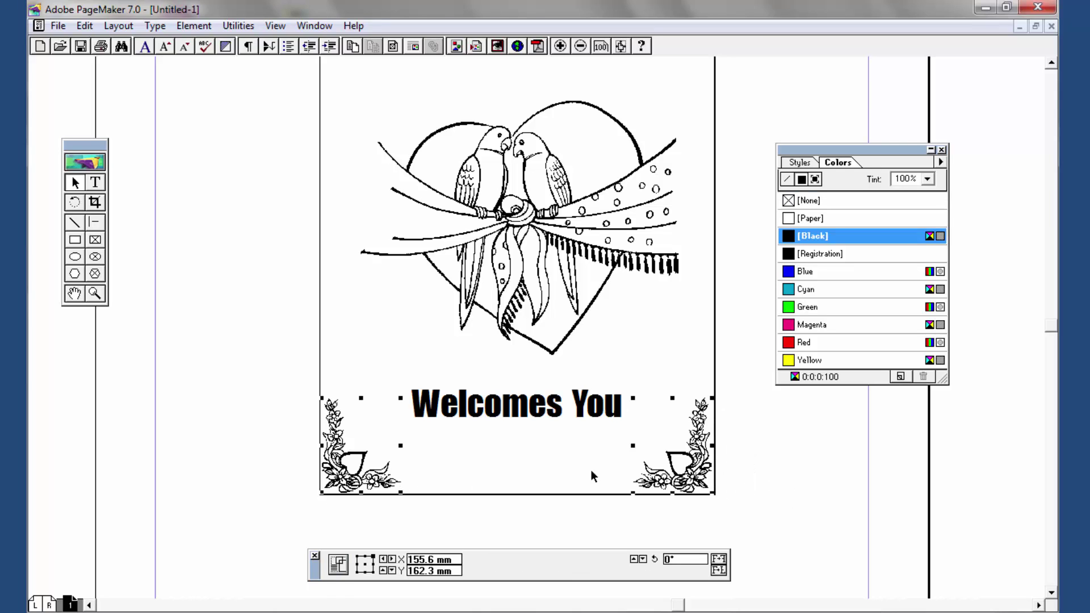
left_click(84, 25)
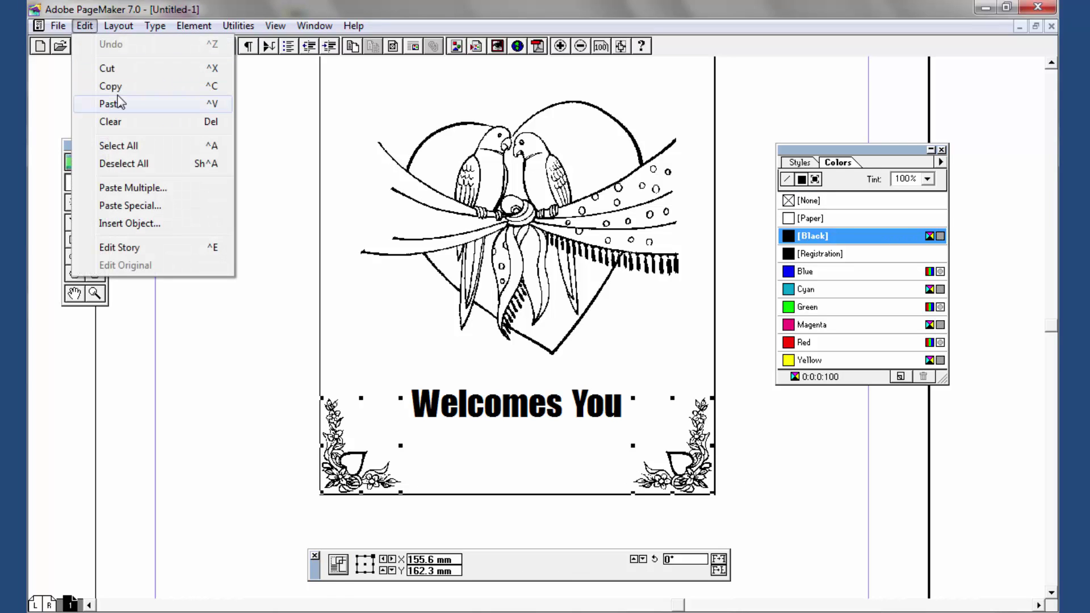
Copy both bottom ornaments, paste them in place, and reflect them vertically.
left_click(111, 86)
left_click(85, 26)
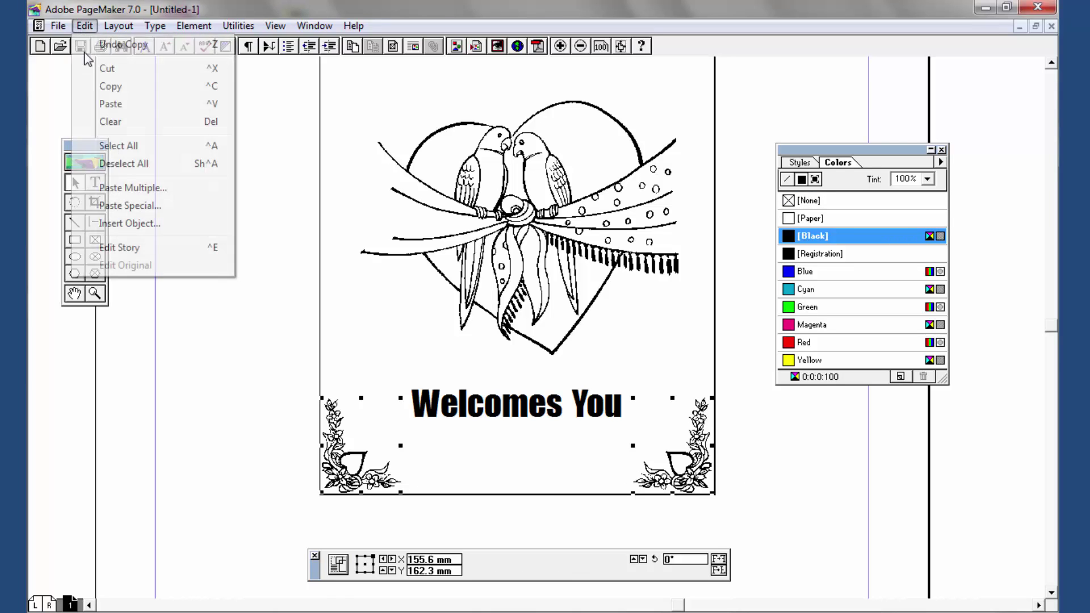
left_click(136, 187)
left_click(622, 264)
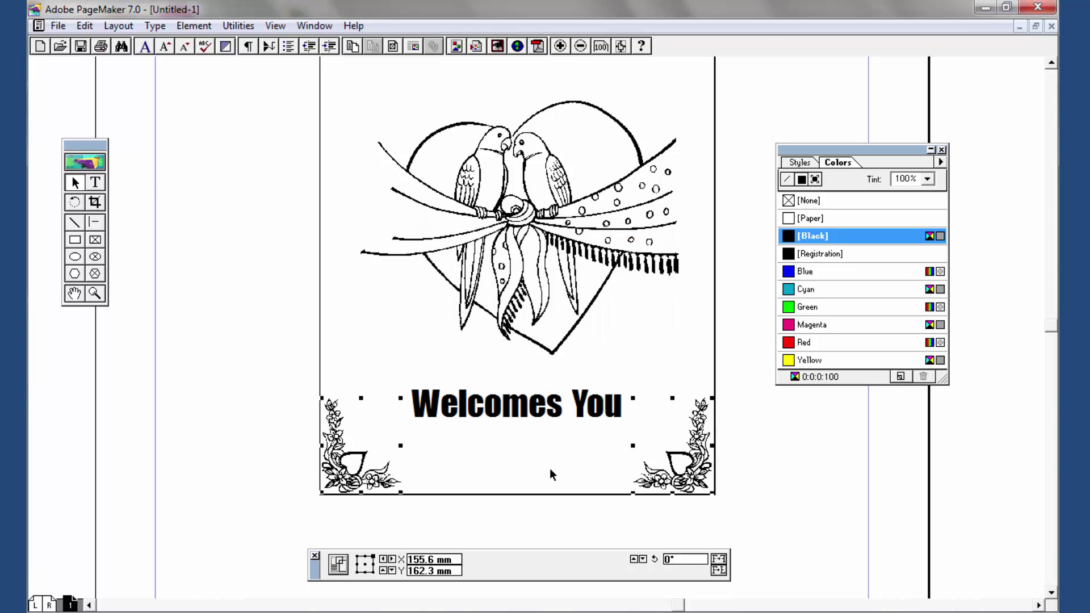
left_click(720, 571)
key("Up")
key("Up")
key("Up")
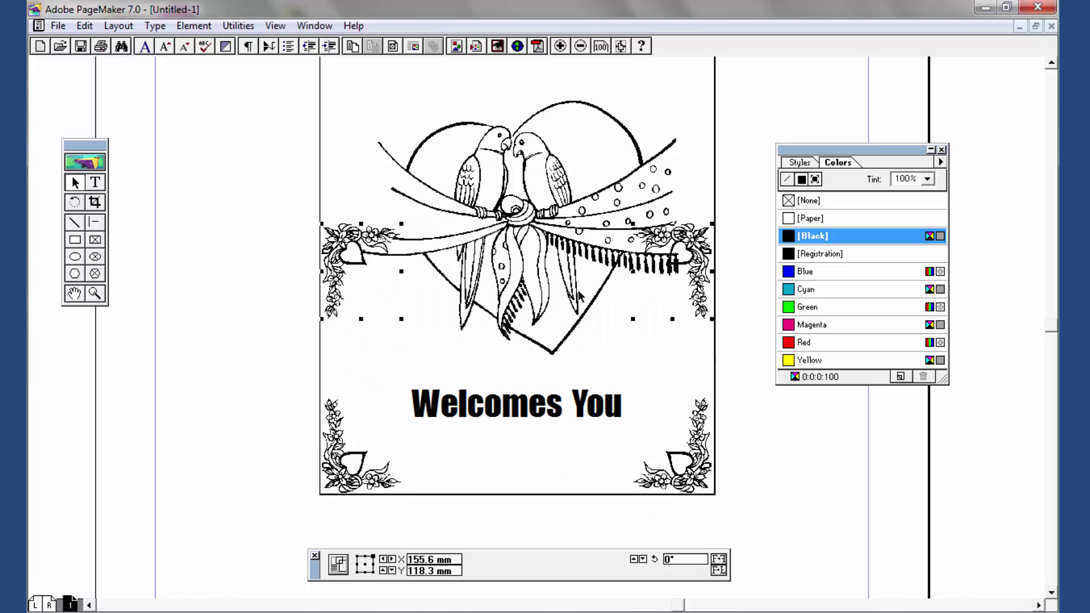
key("Up")
key("Up")
key("Up")
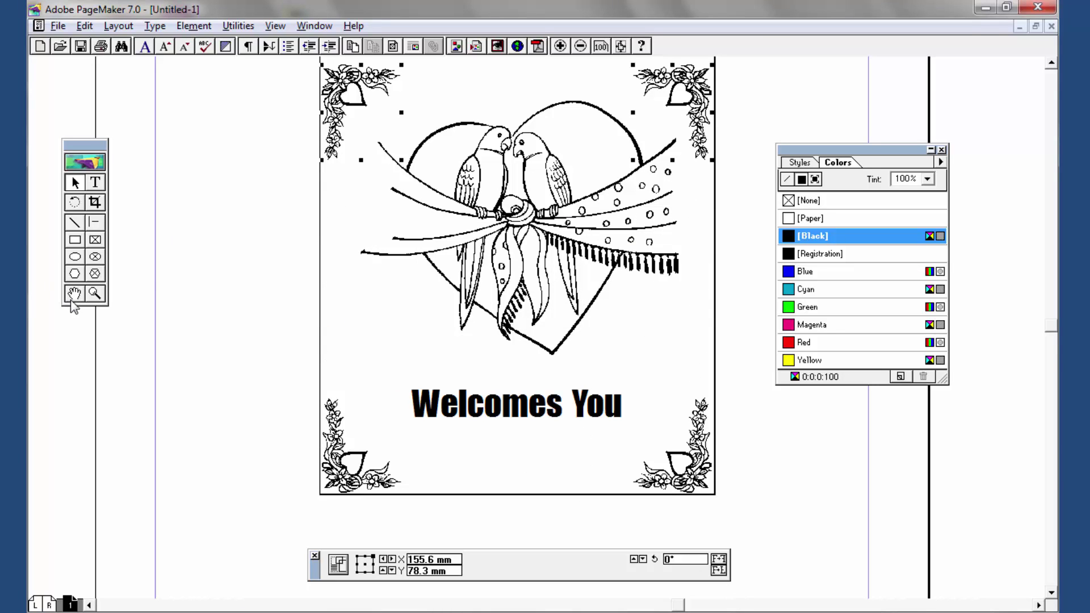
Position the flipped ornaments in the top corners and fit the page in the window.
left_click(74, 293)
left_click_drag(460, 298, 463, 334)
scroll(462, 334, "up", 3)
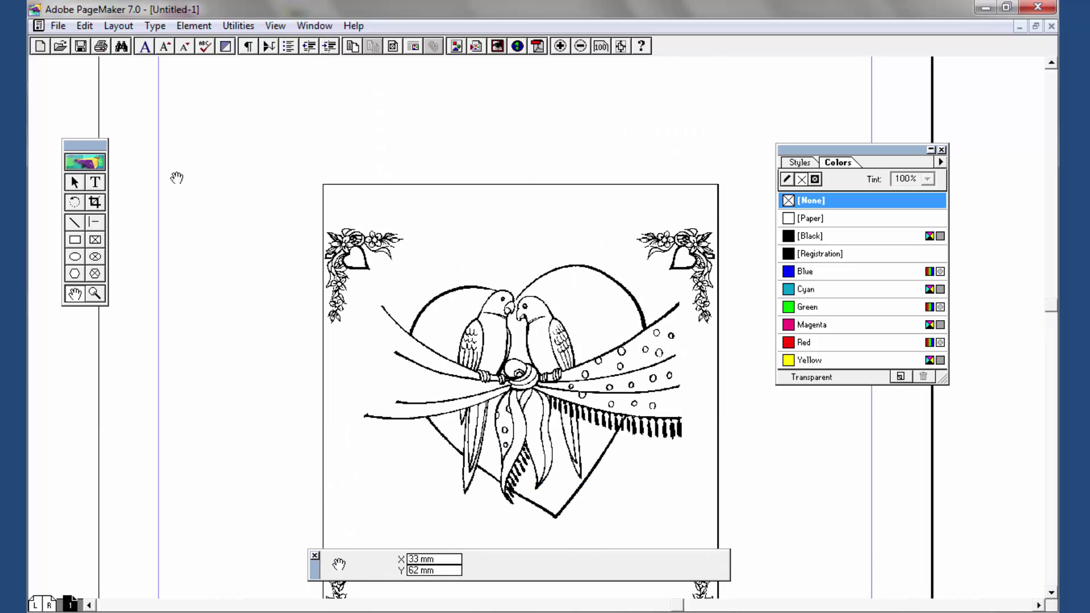
left_click(75, 182)
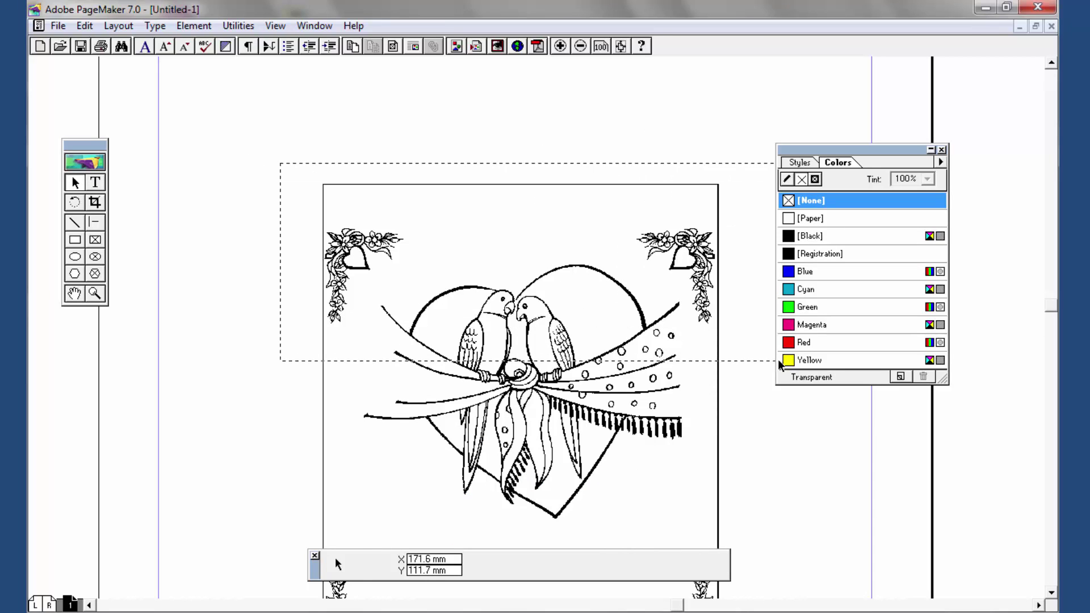
left_click_drag(282, 167, 778, 362)
key("Up")
key("Up")
key("Up")
key("Up")
key("Up")
key("Up")
key("Up")
key("Up")
key("Up")
key("Down")
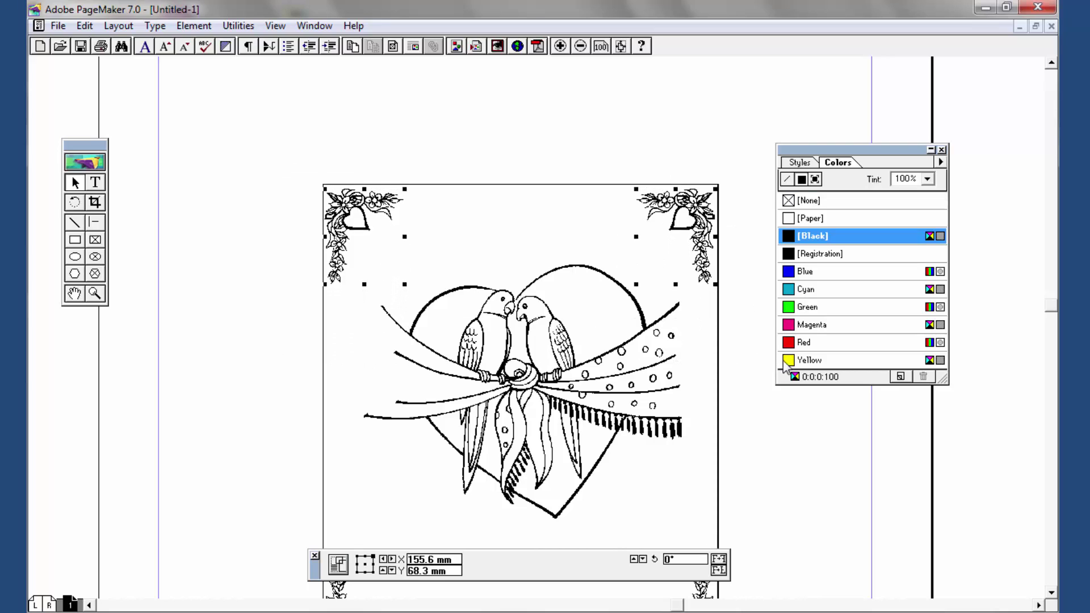
left_click(611, 163)
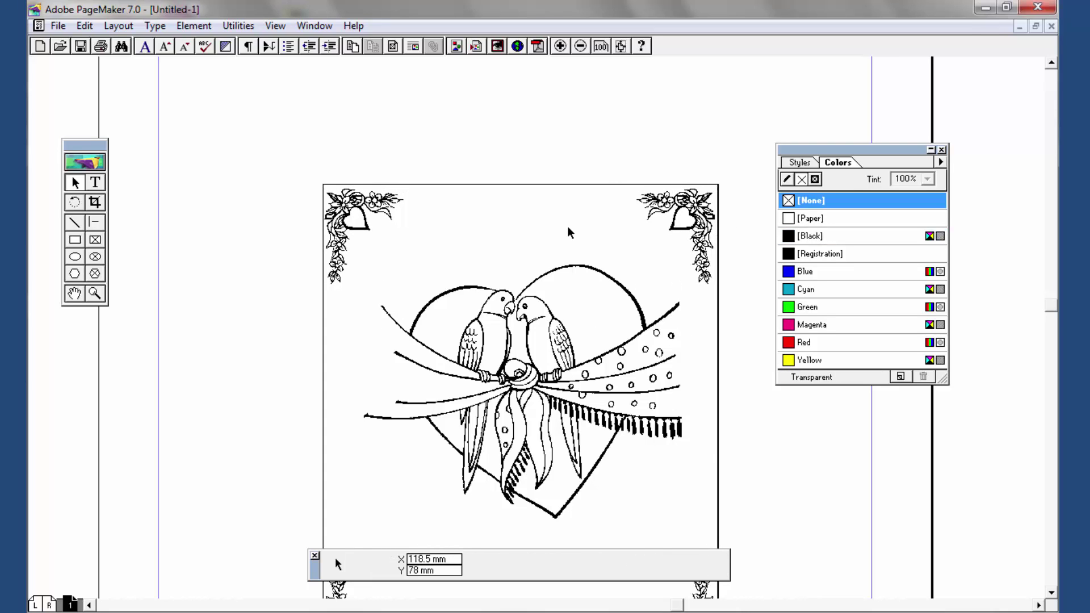
key("ctrl+0")
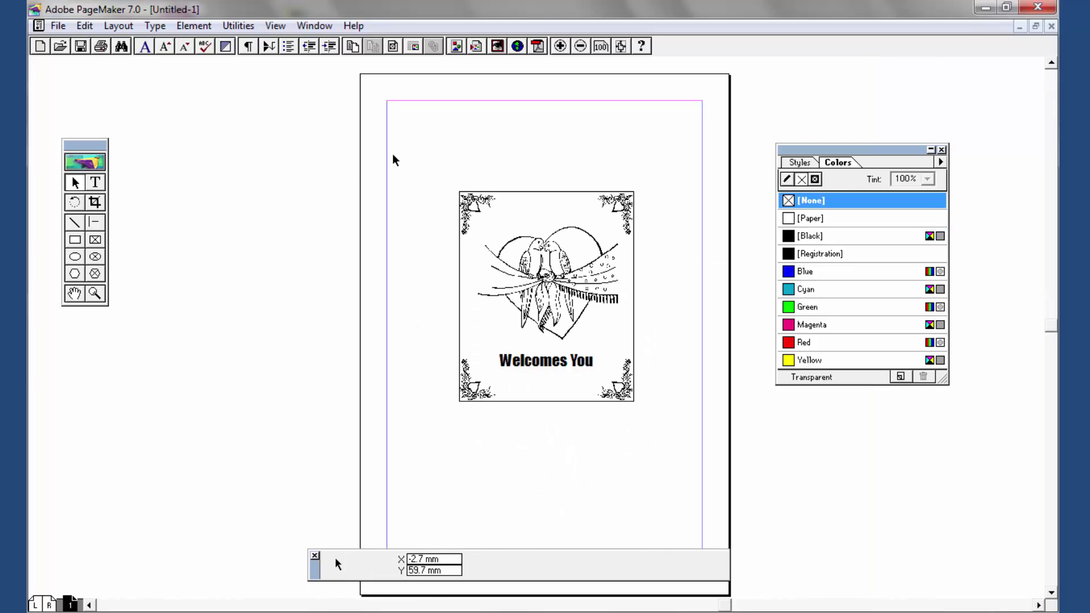
Zoom in on the parrots-and-heart card to check the floral ornaments in every corner.
left_click(95, 293)
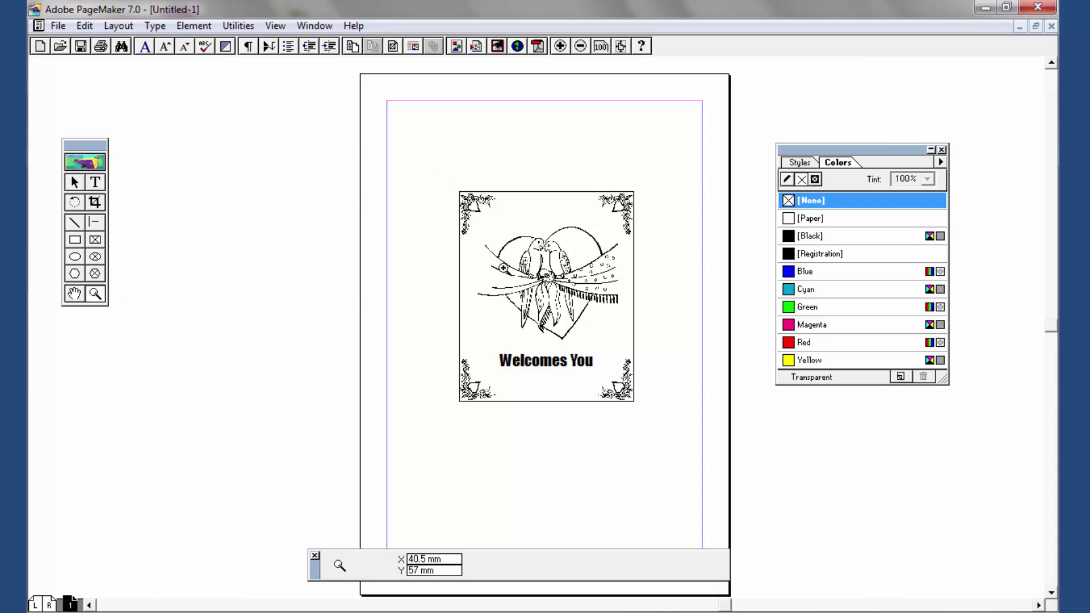
left_click_drag(431, 172, 662, 431)
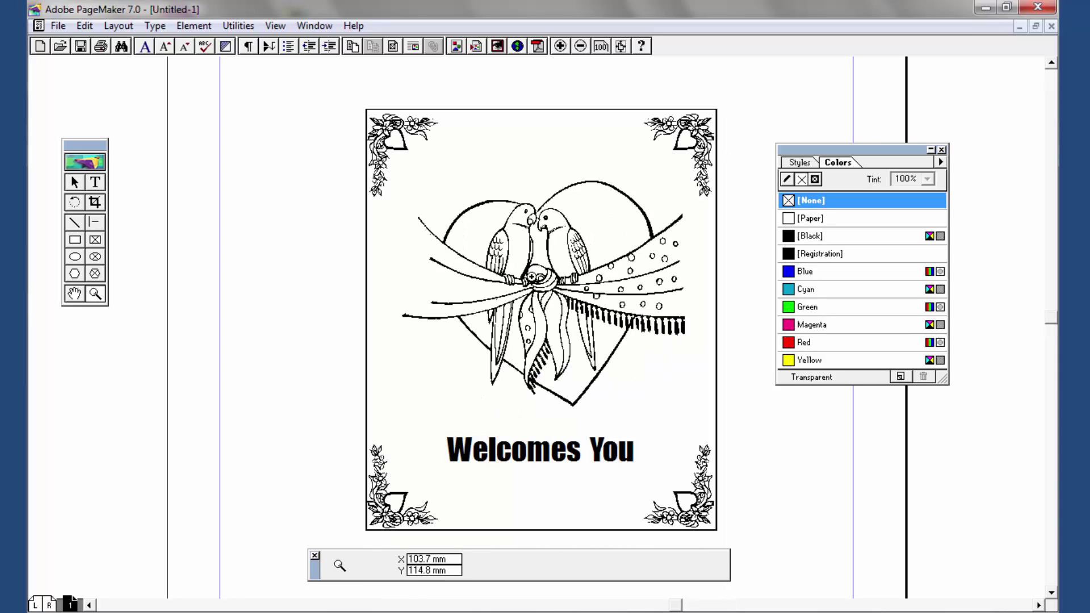